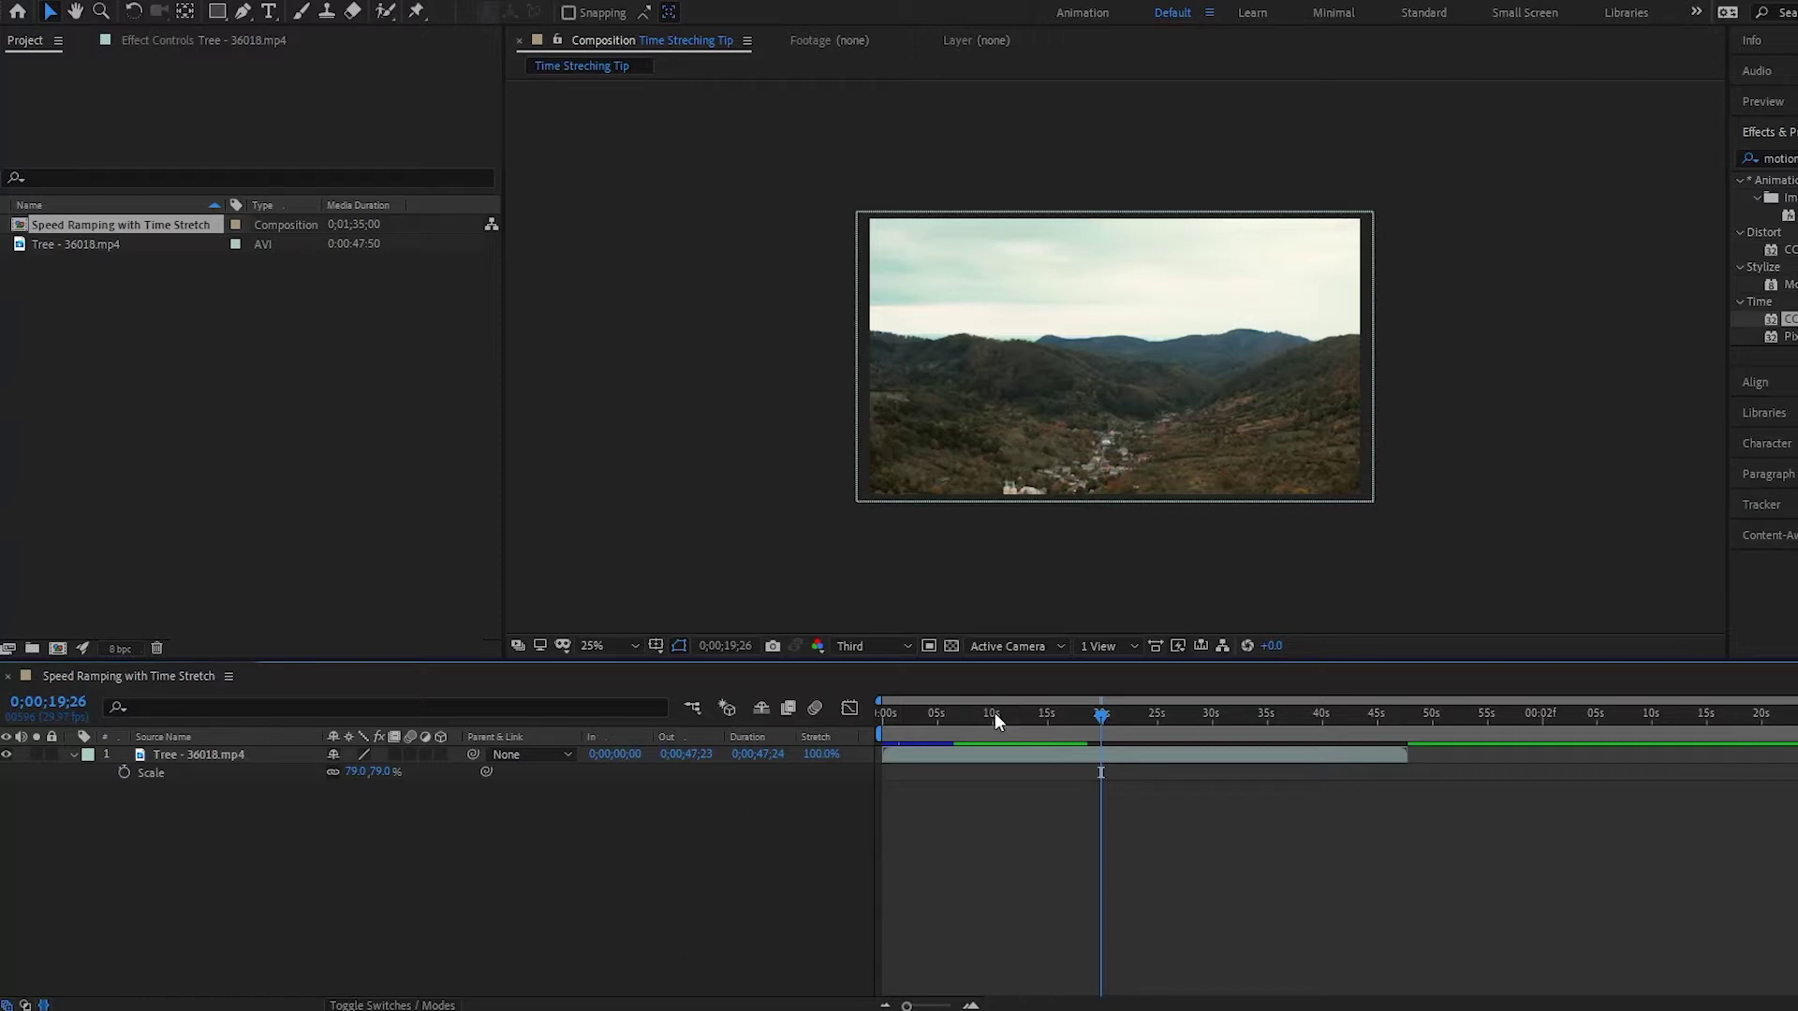
Preview the original Tree drone clip, then return to the first frame
left_click_drag(983, 717, 909, 830)
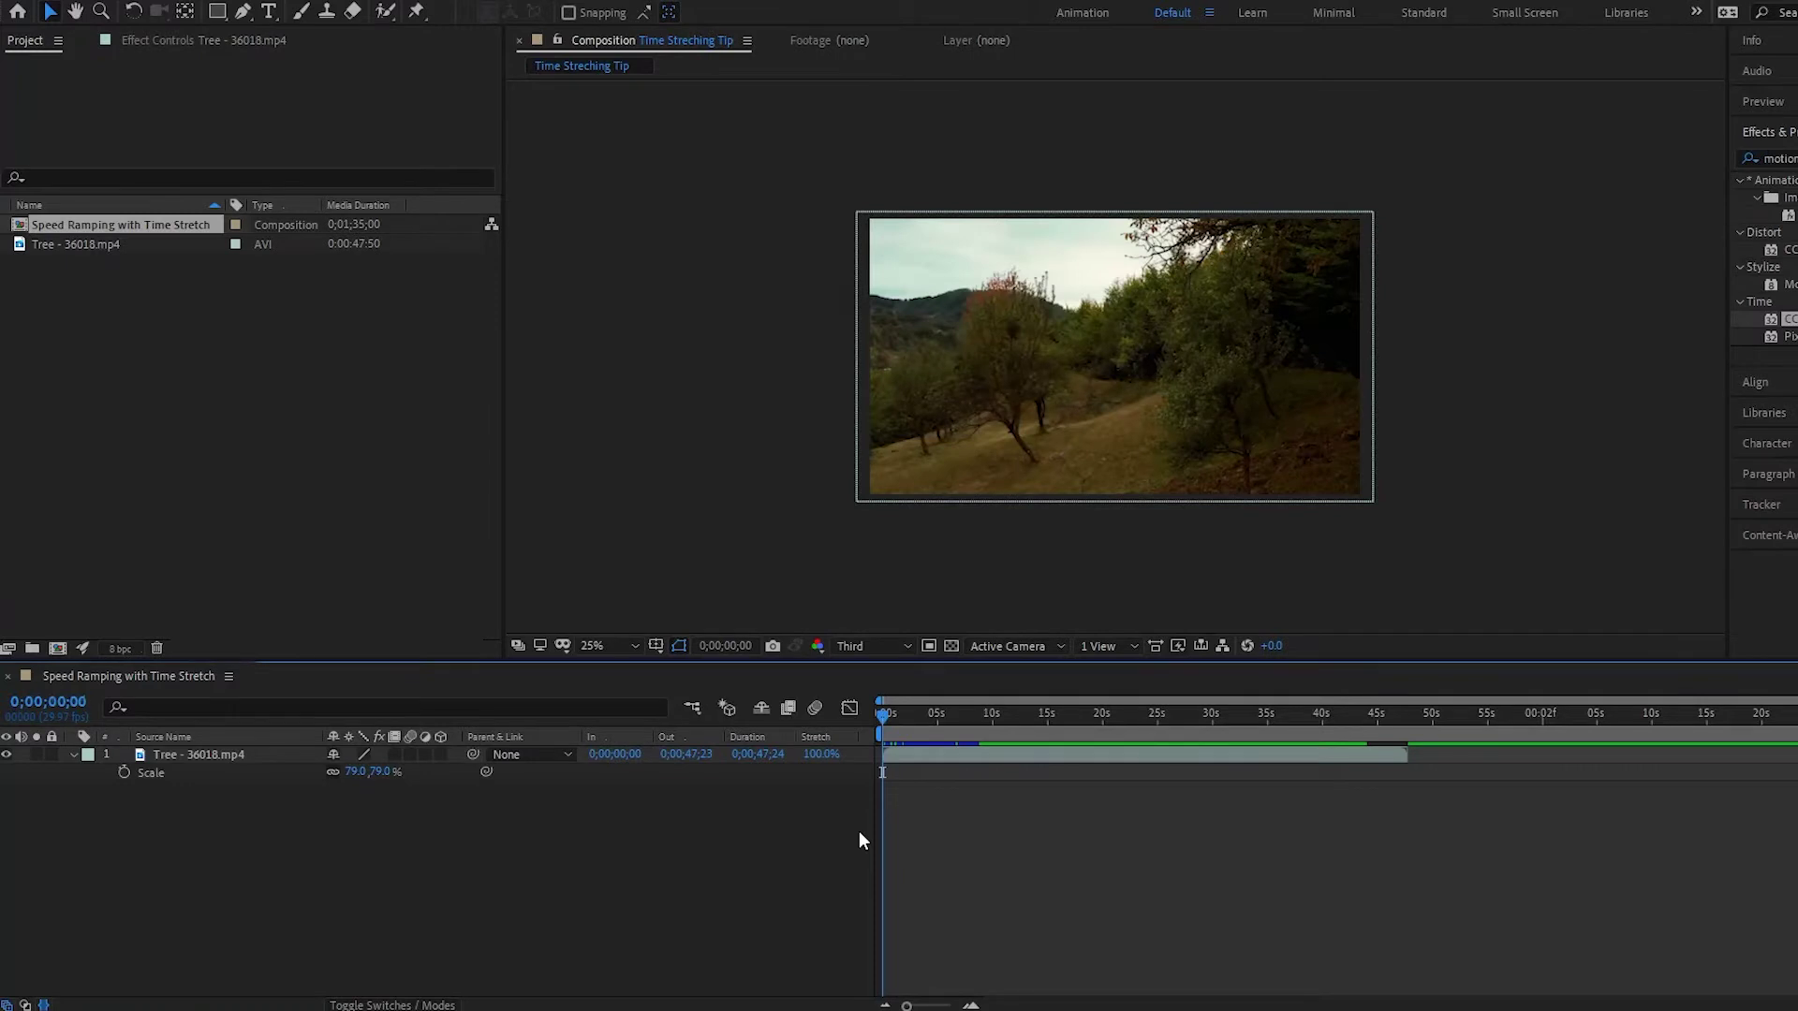
key("space")
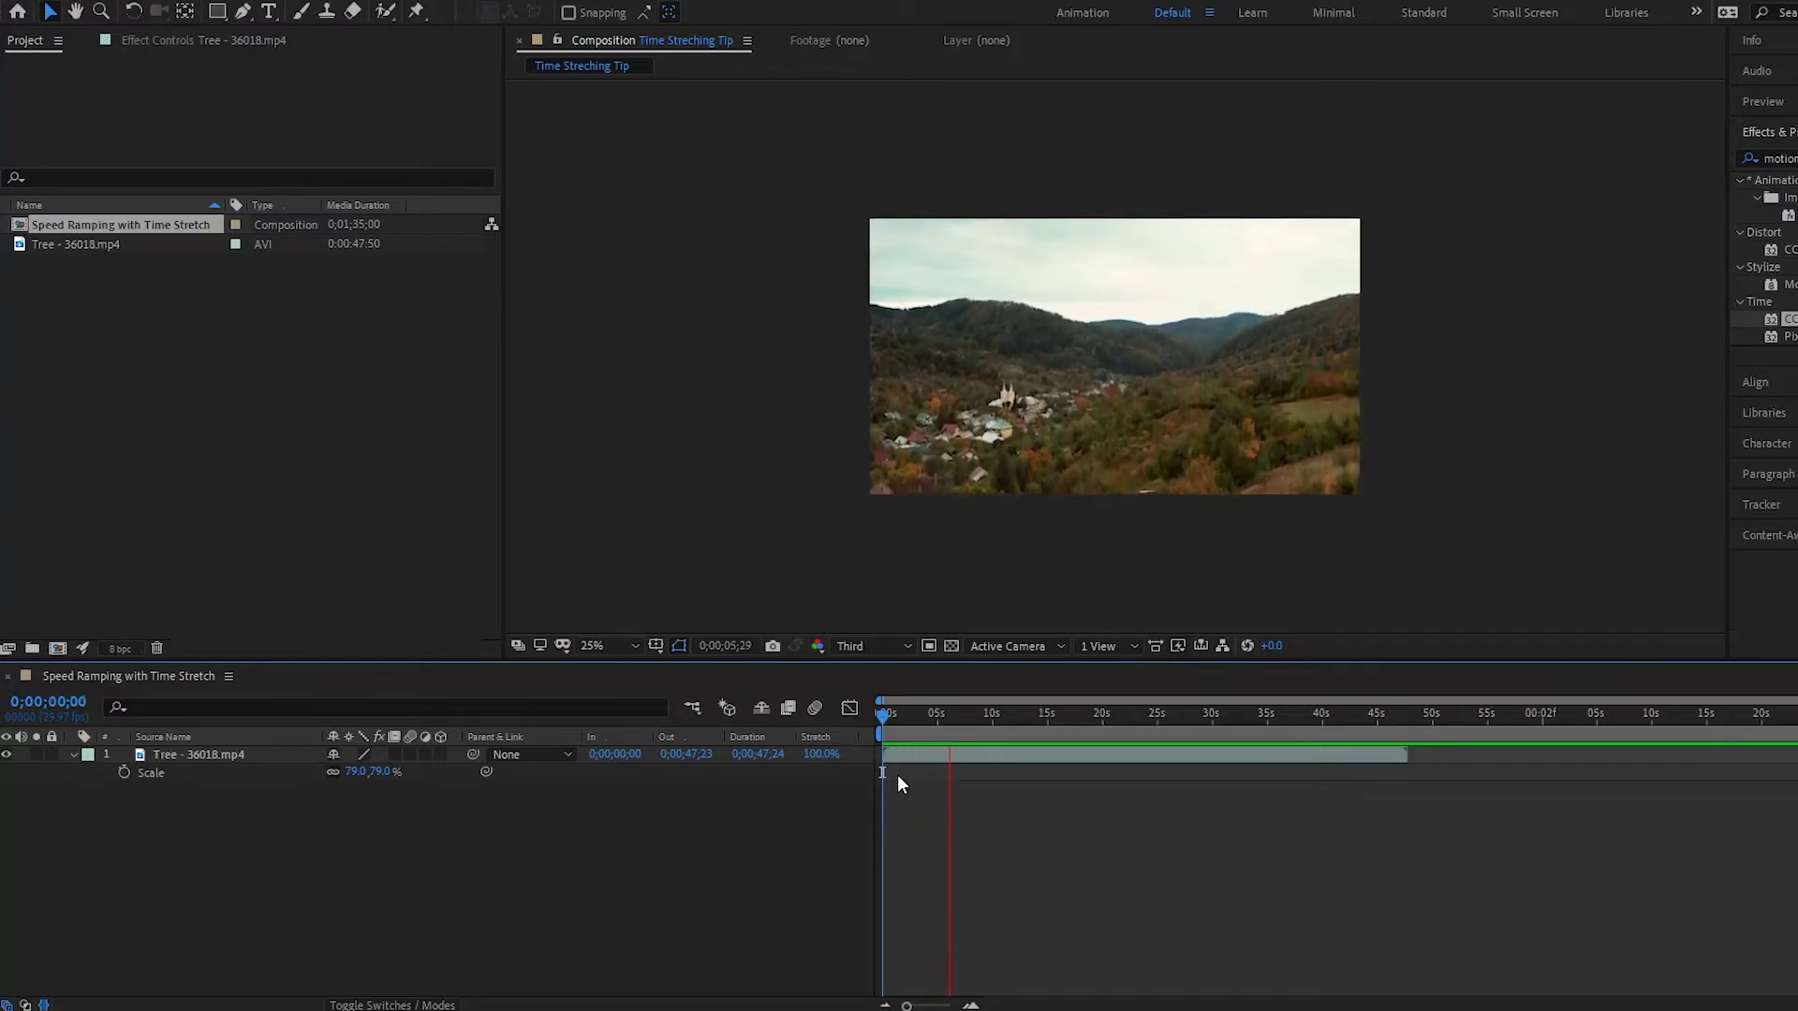
key("space")
key("Home")
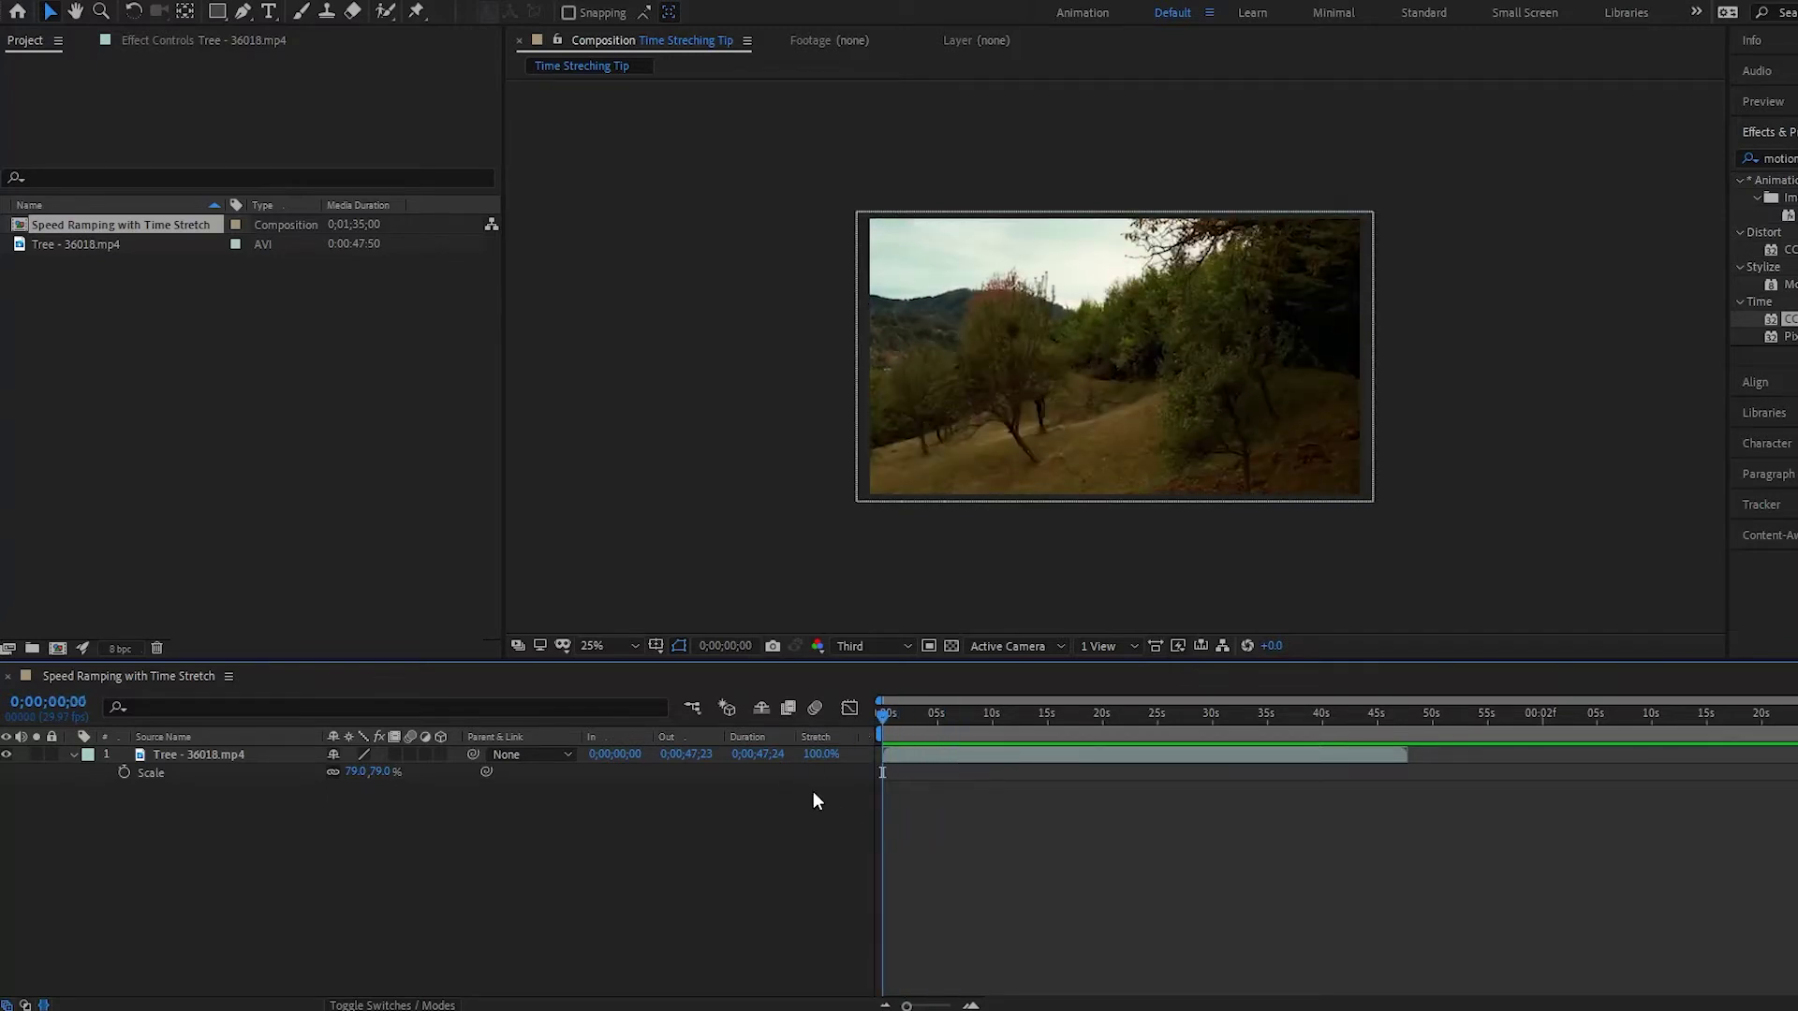
Set the Tree layer's stretch factor to 200%, preview the half-speed result, and select the layer
left_click(818, 754)
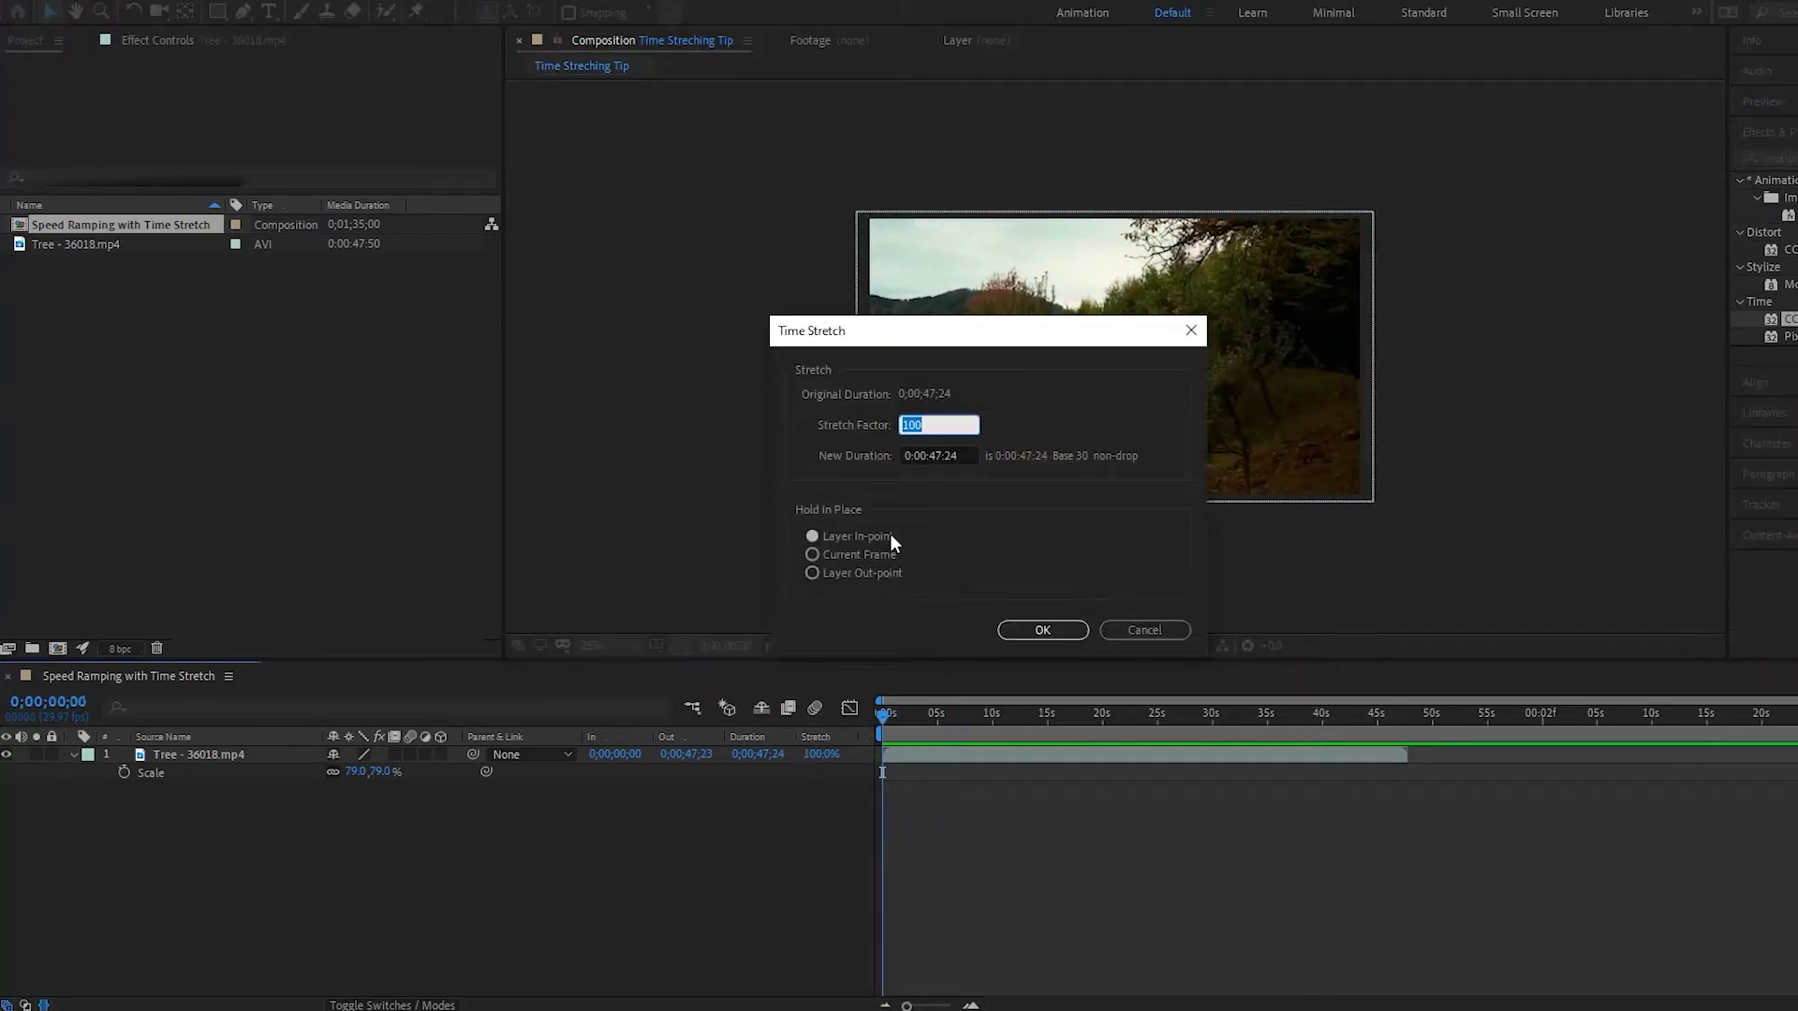
type("200")
key("Return")
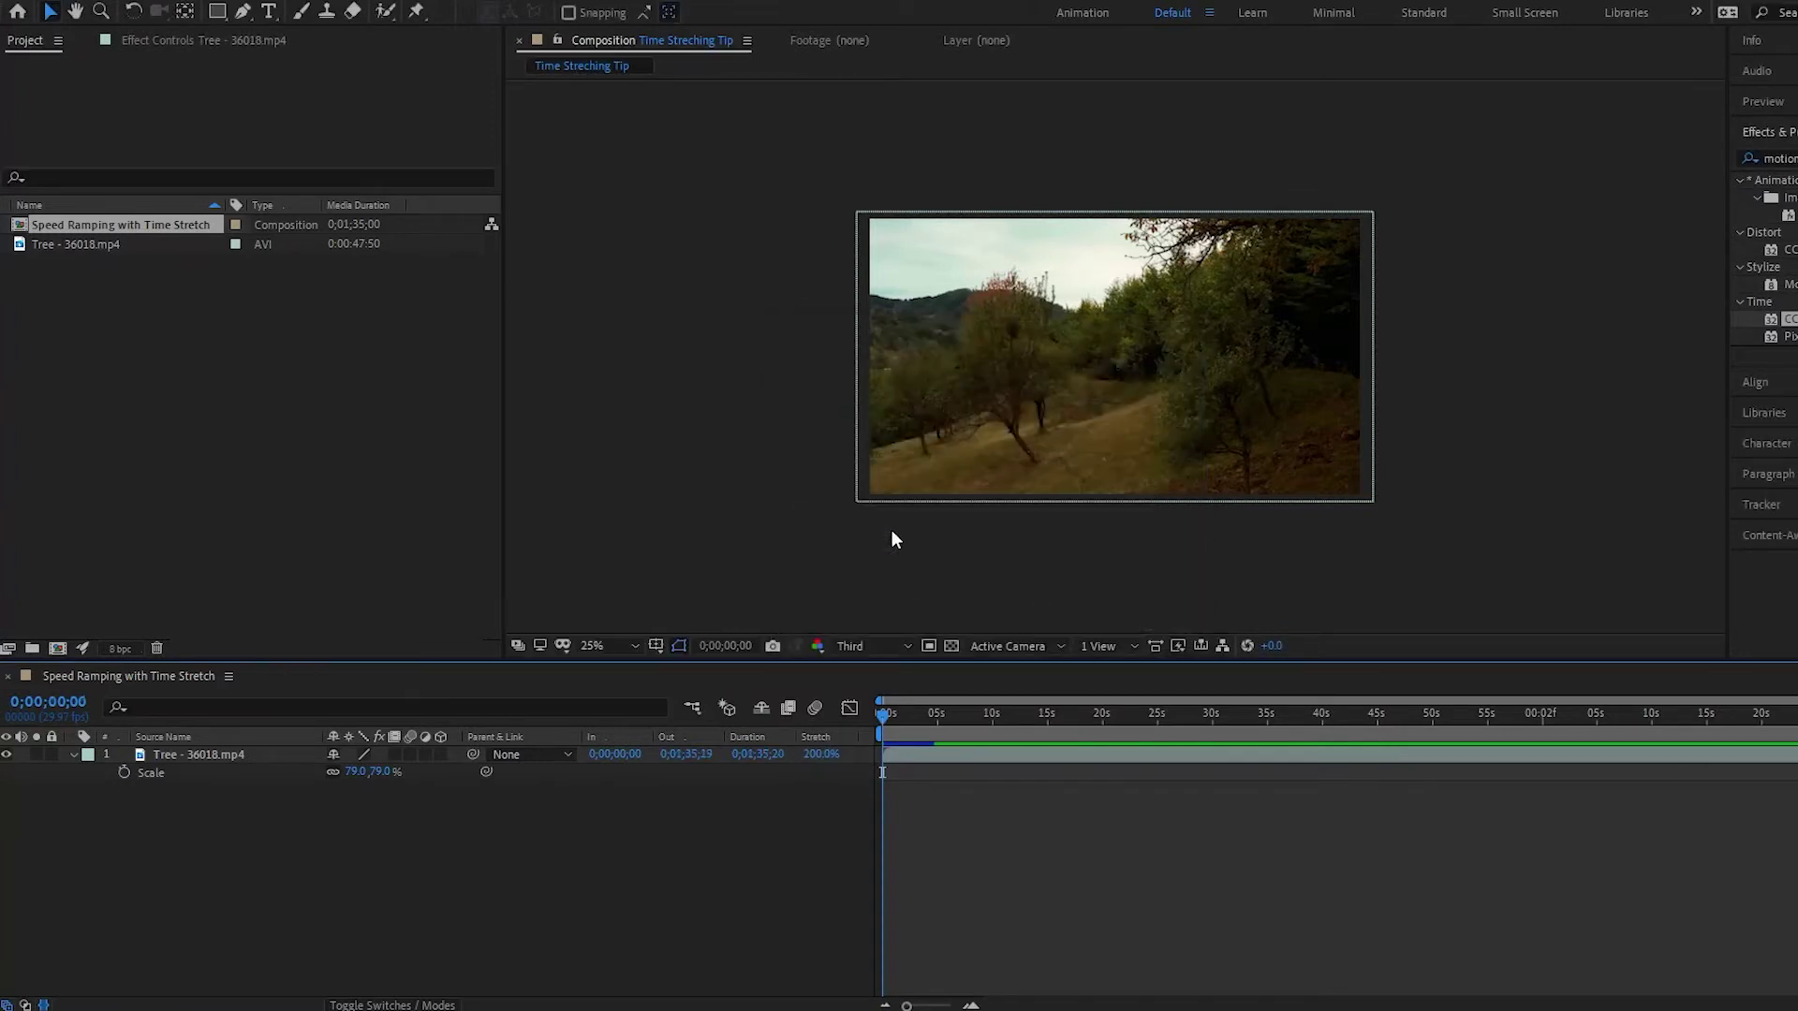
key("space")
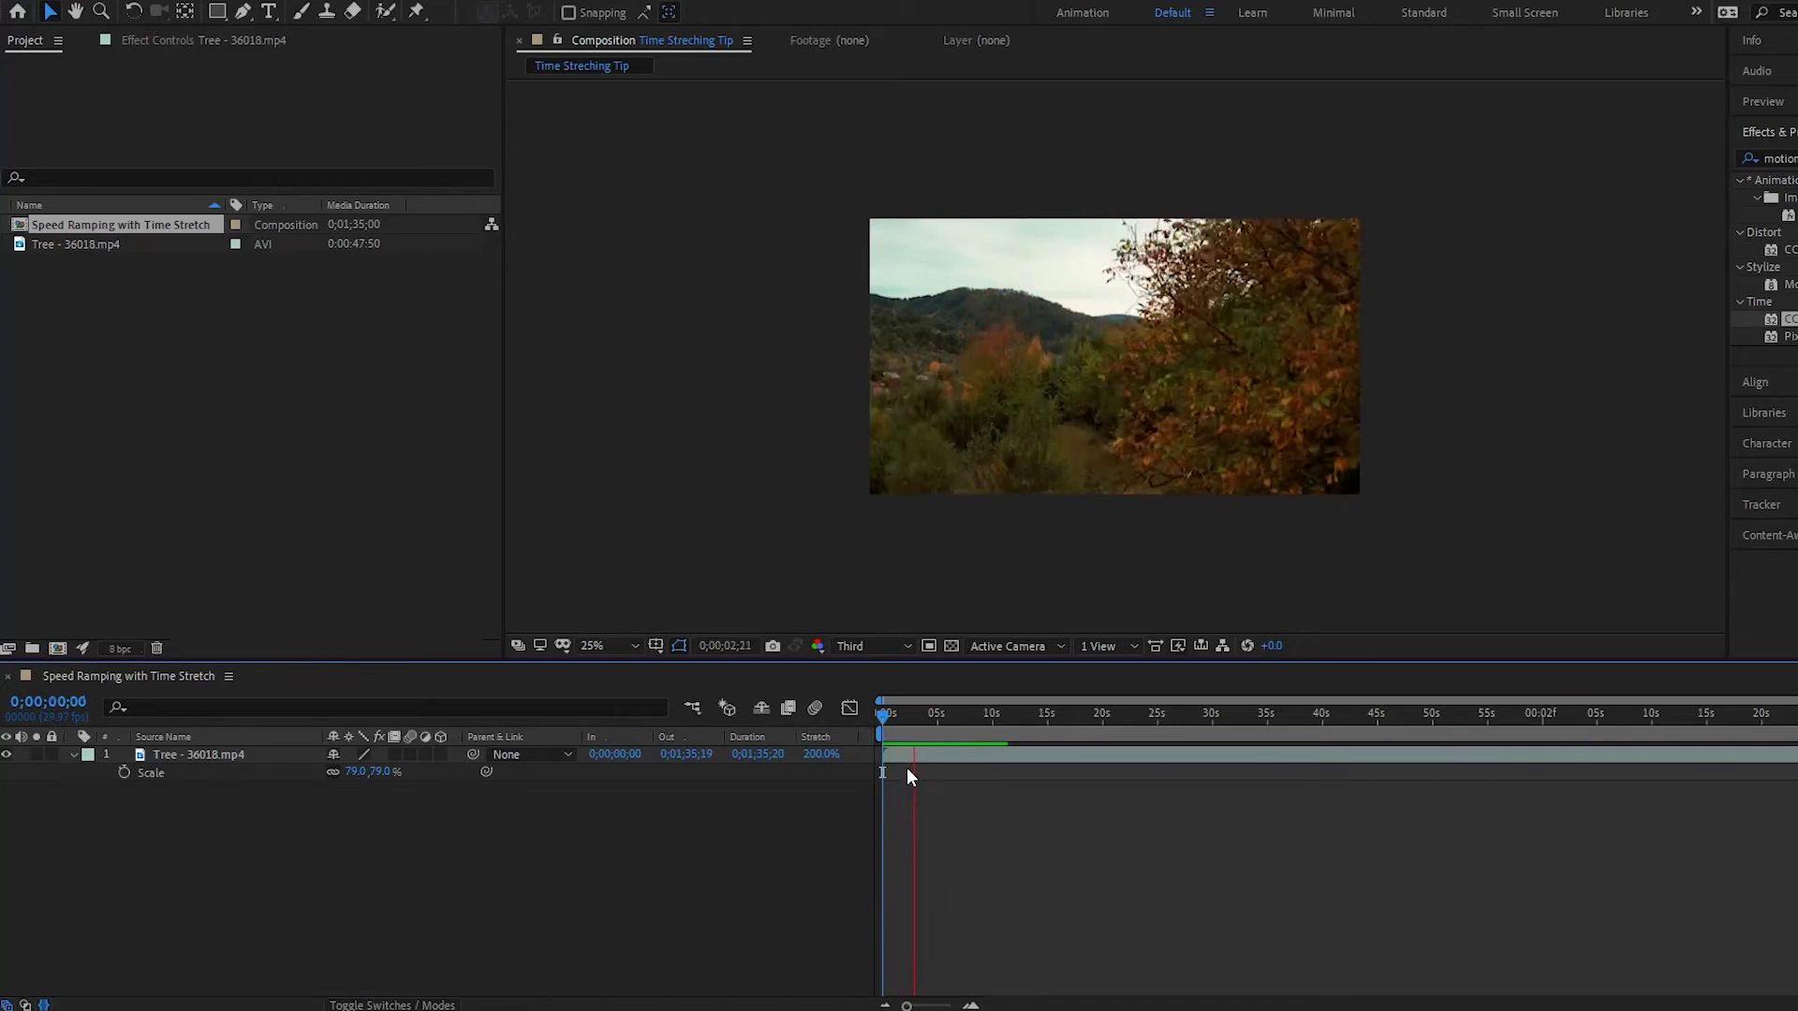
key("space")
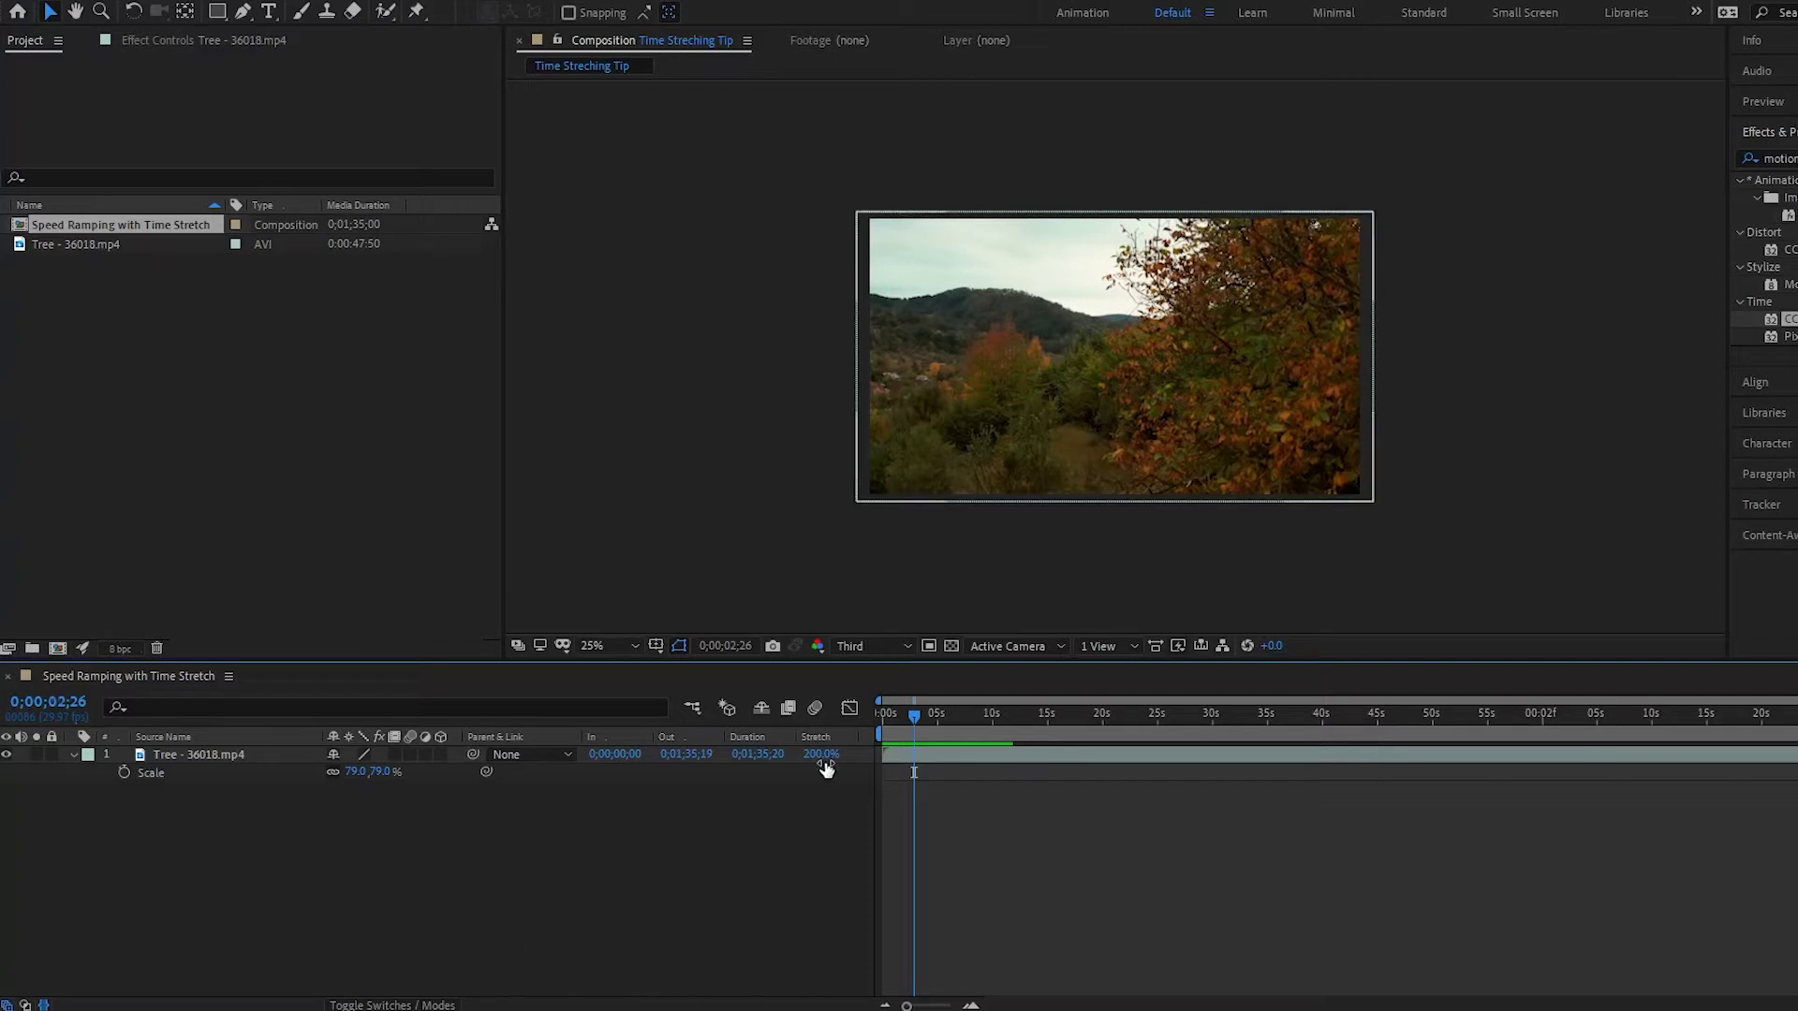
left_click(943, 758)
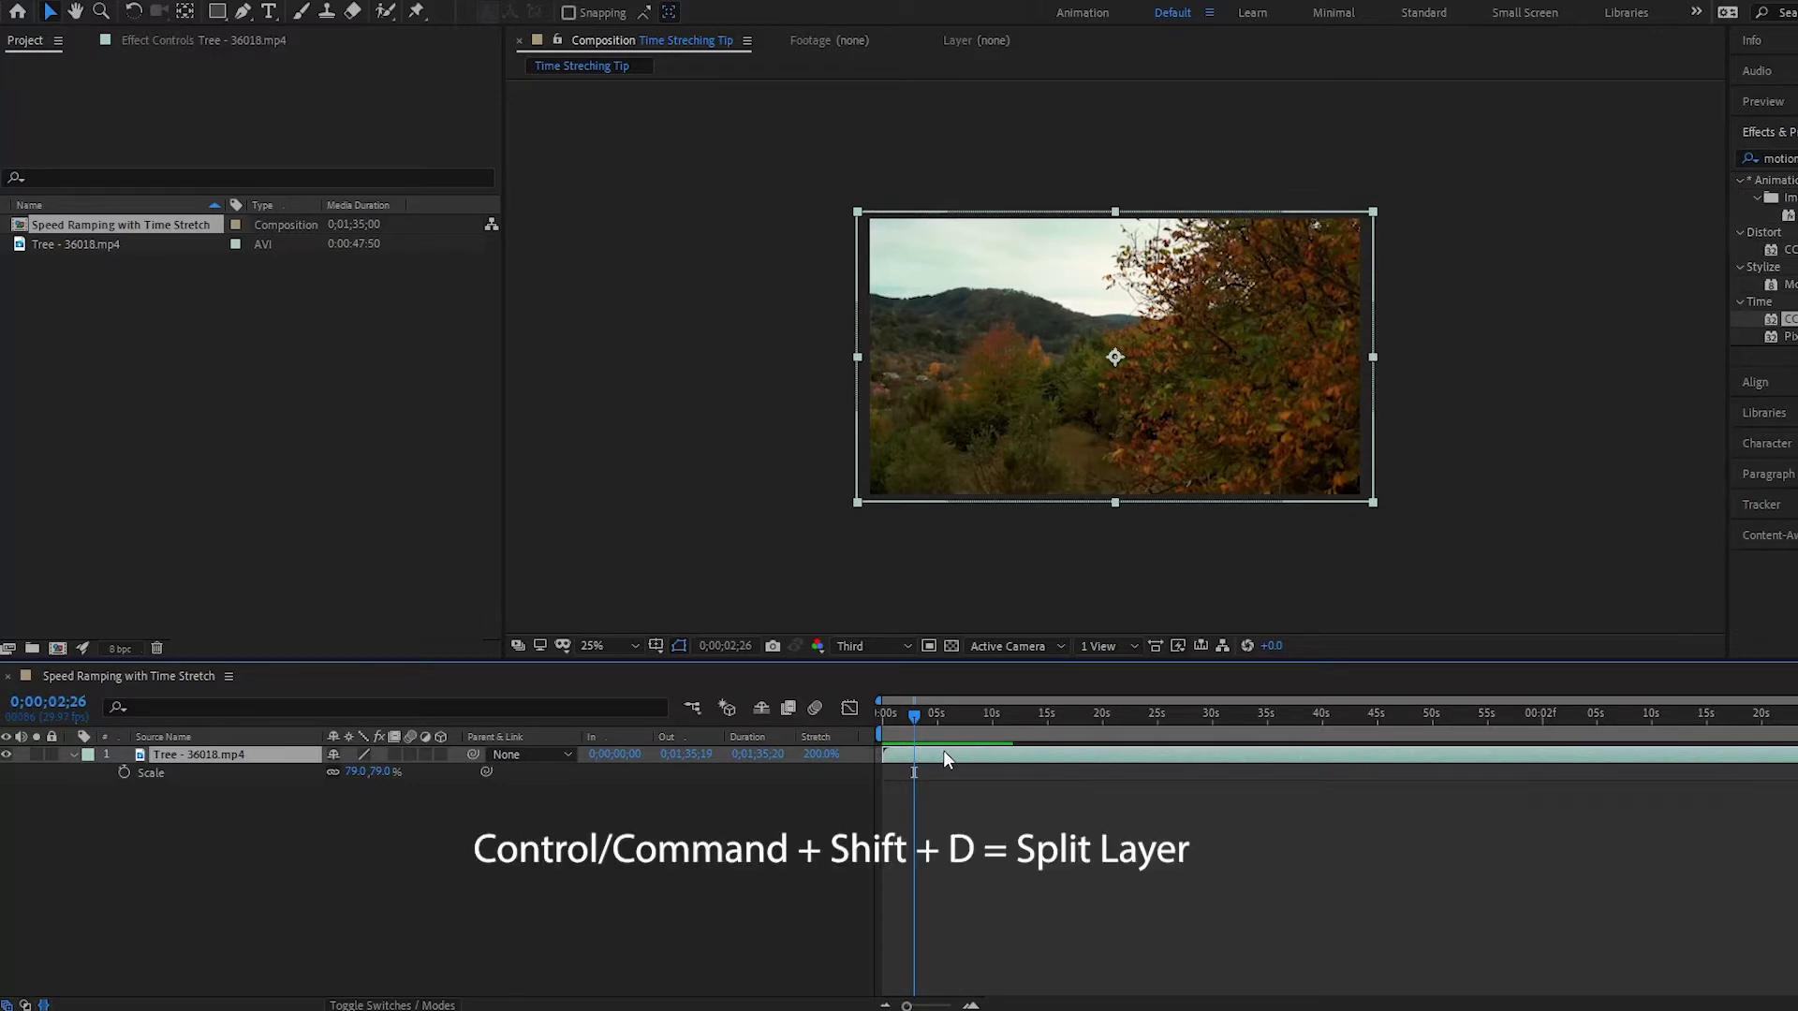
Split the Tree layer at 0;00;02;26, scrub the later part to 36% stretch, and preview from the start
key("ctrl+shift+d")
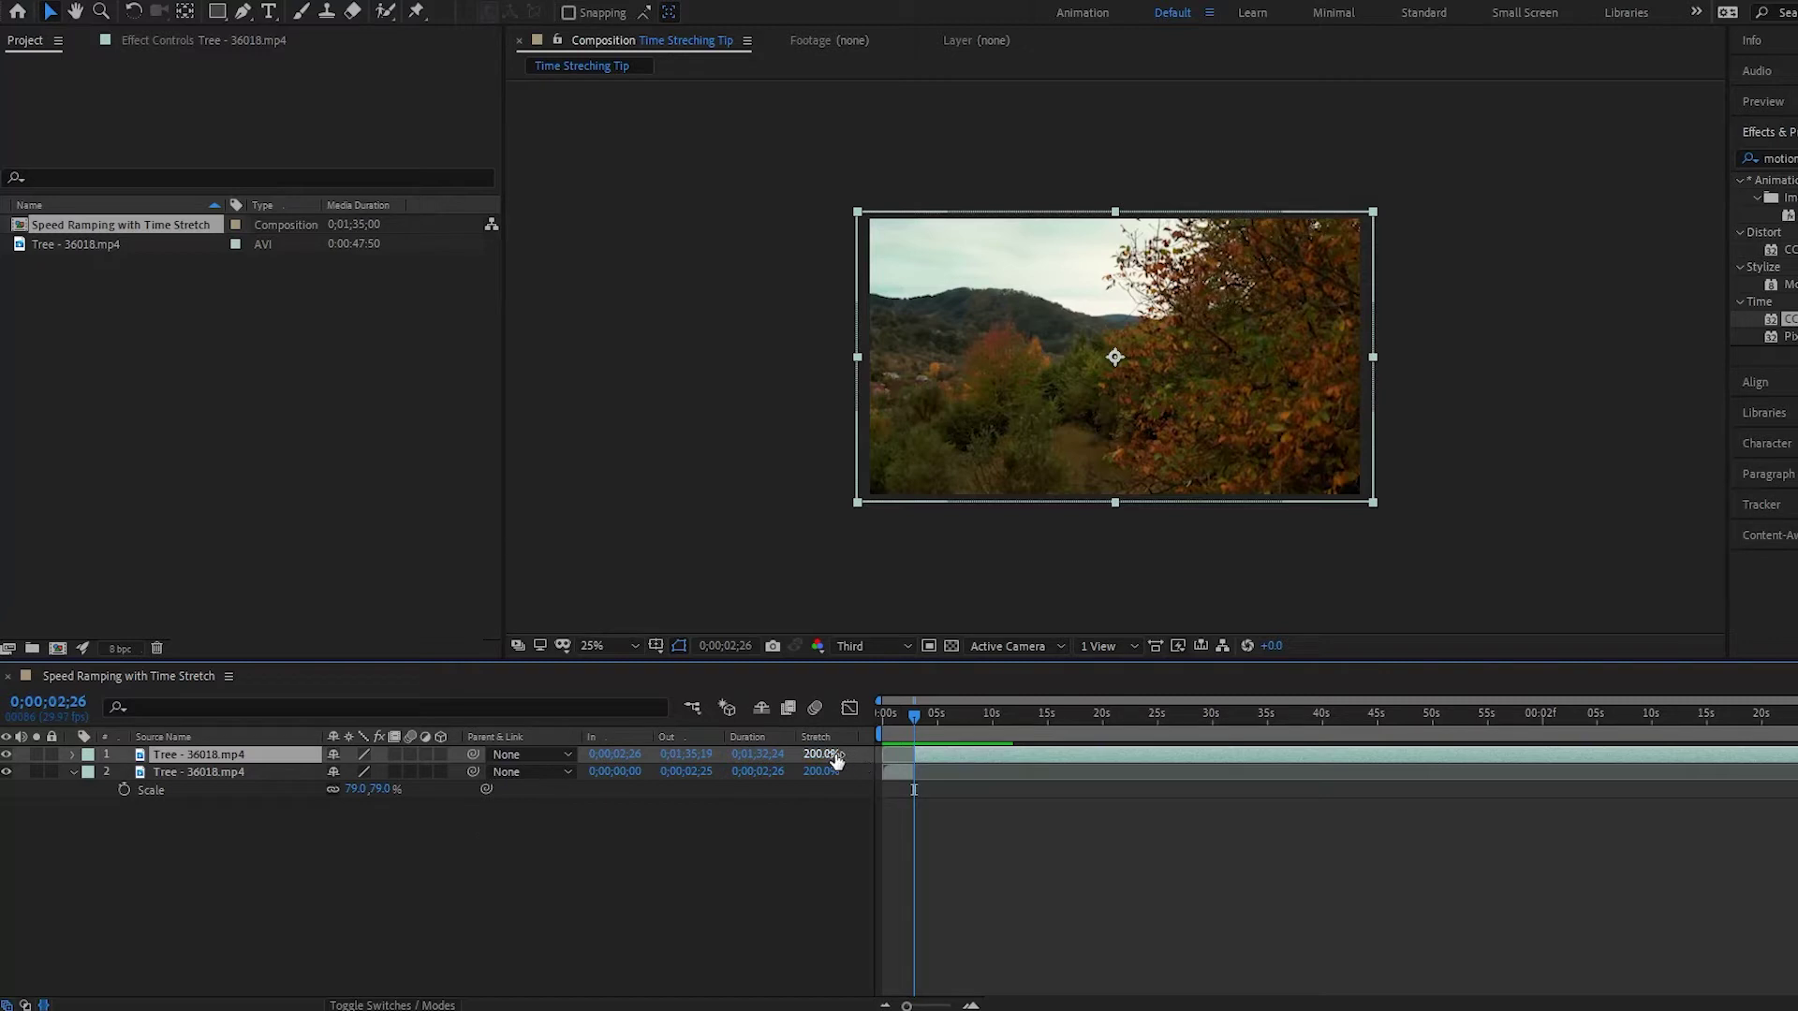
left_click_drag(836, 760, 683, 774)
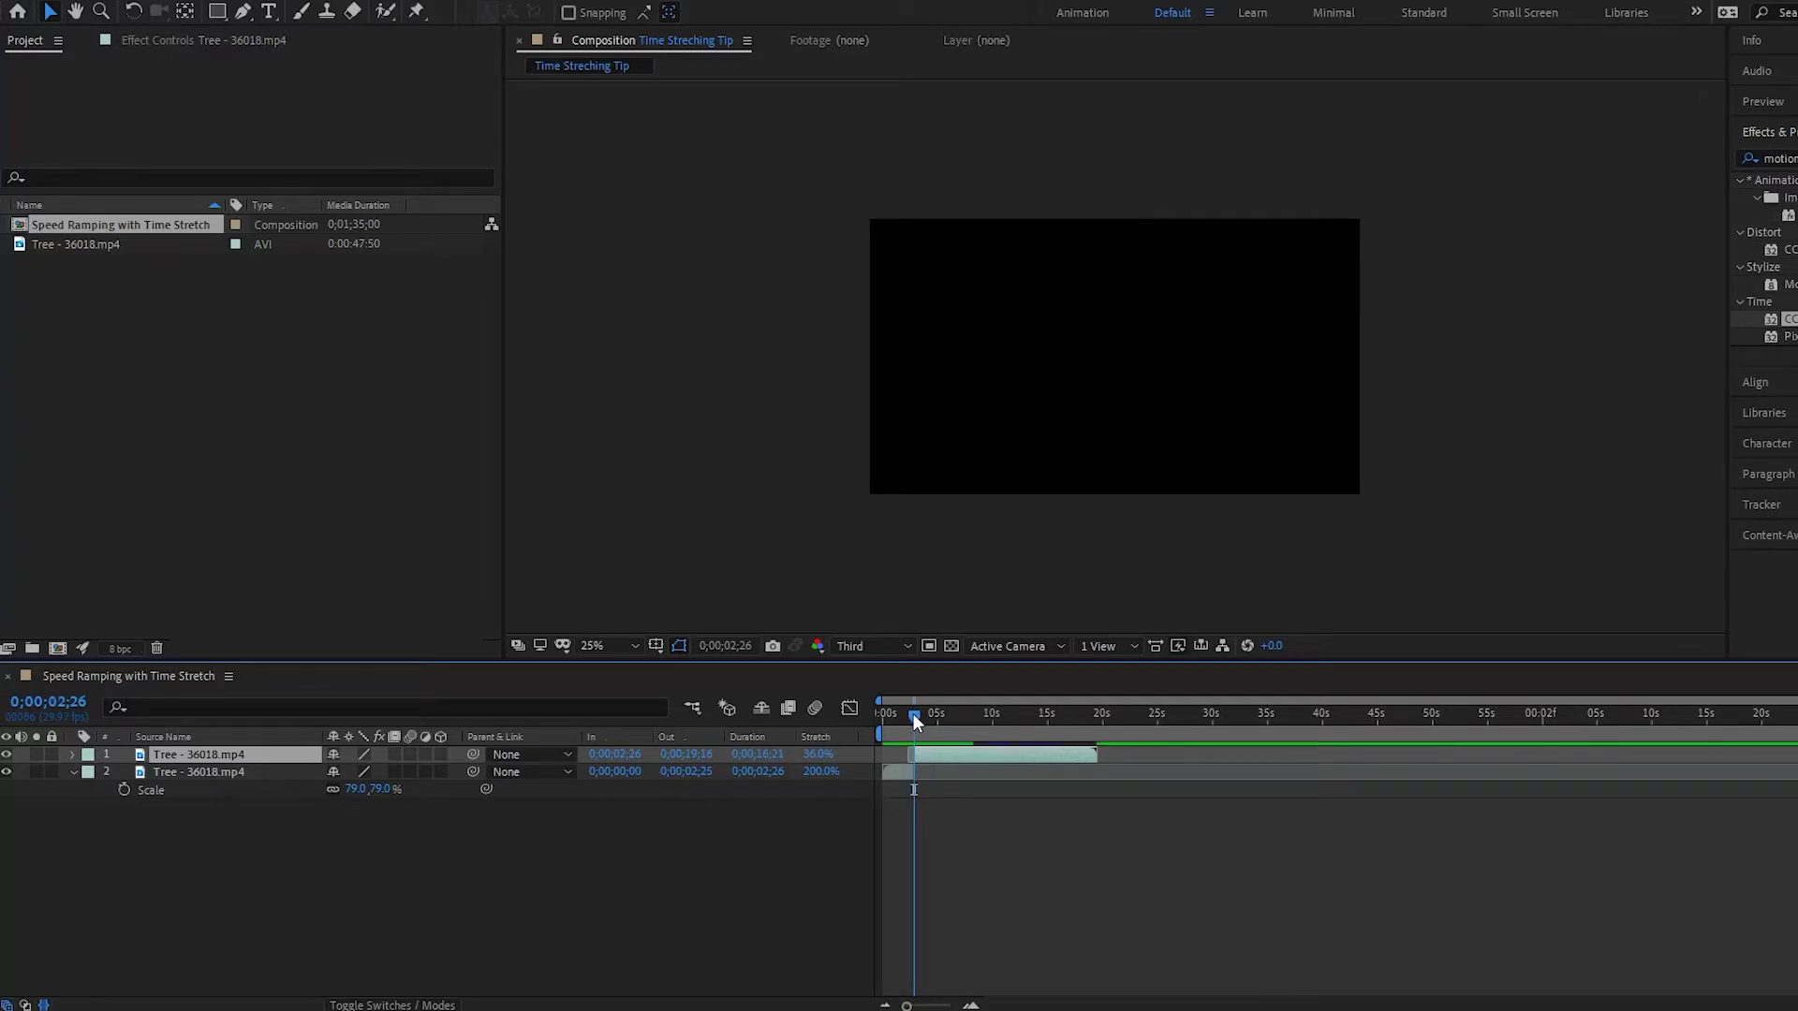
left_click_drag(913, 714, 840, 711)
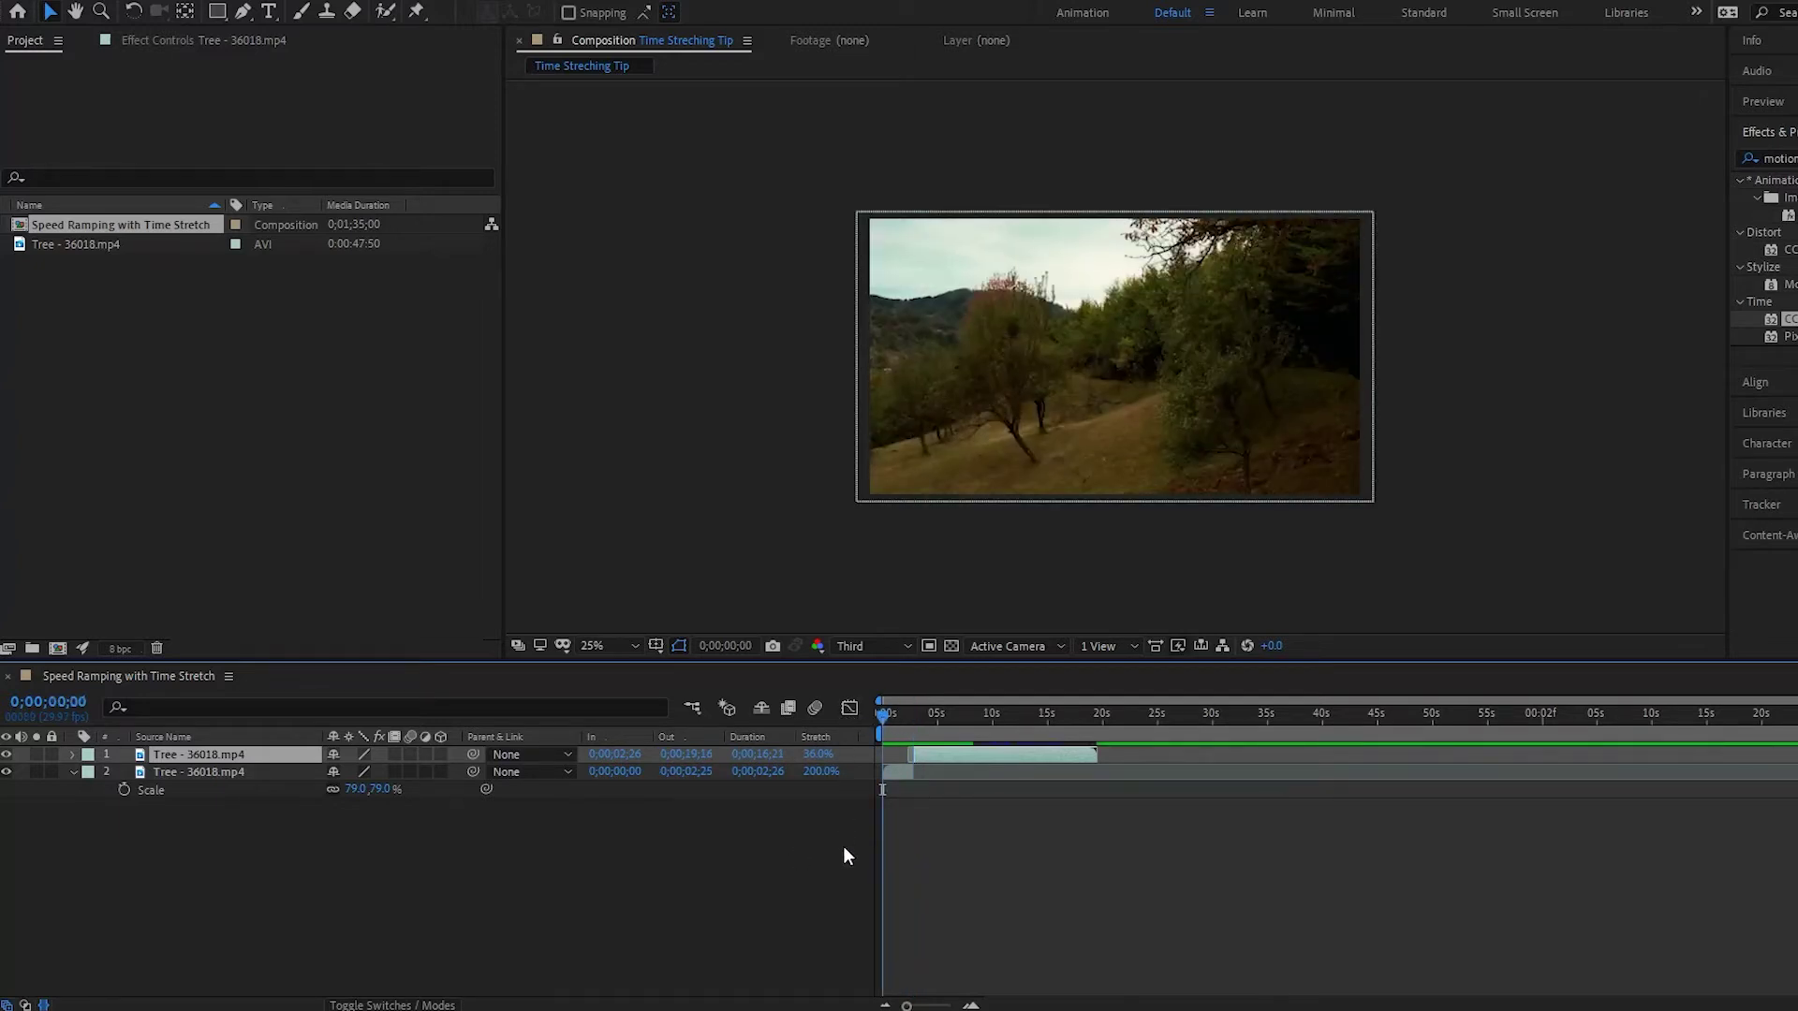
key("space")
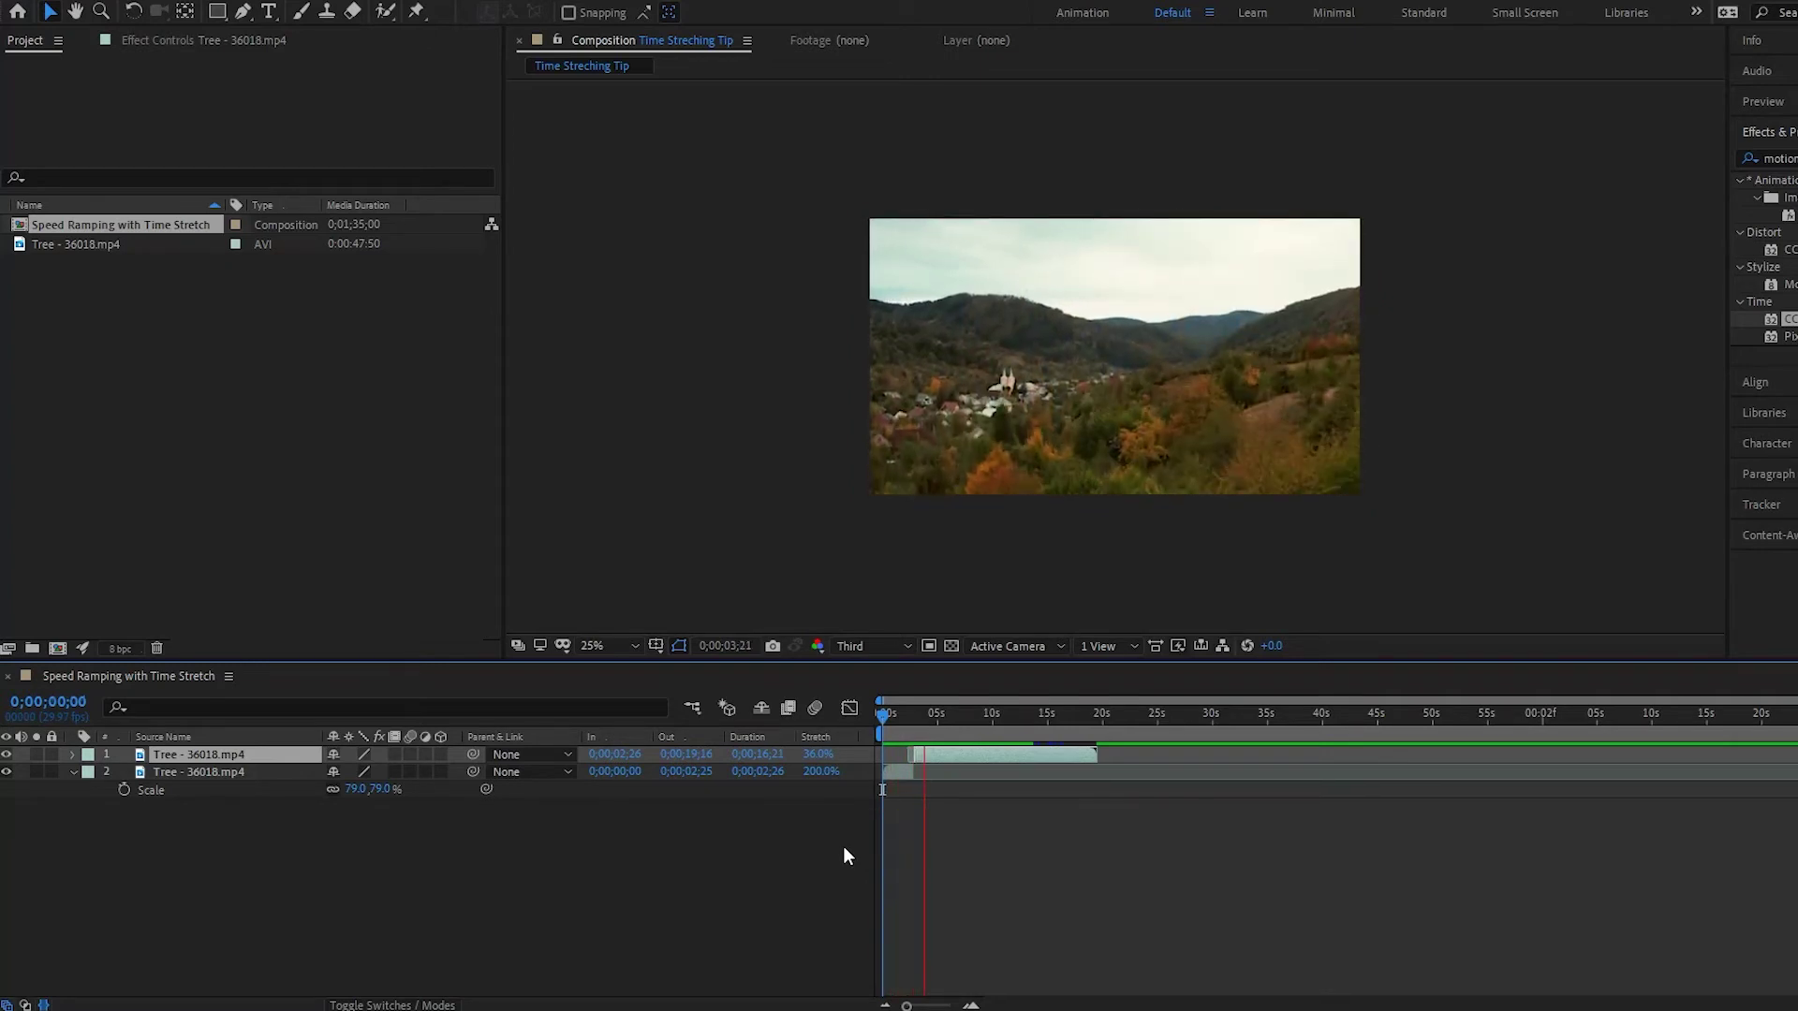
key("space")
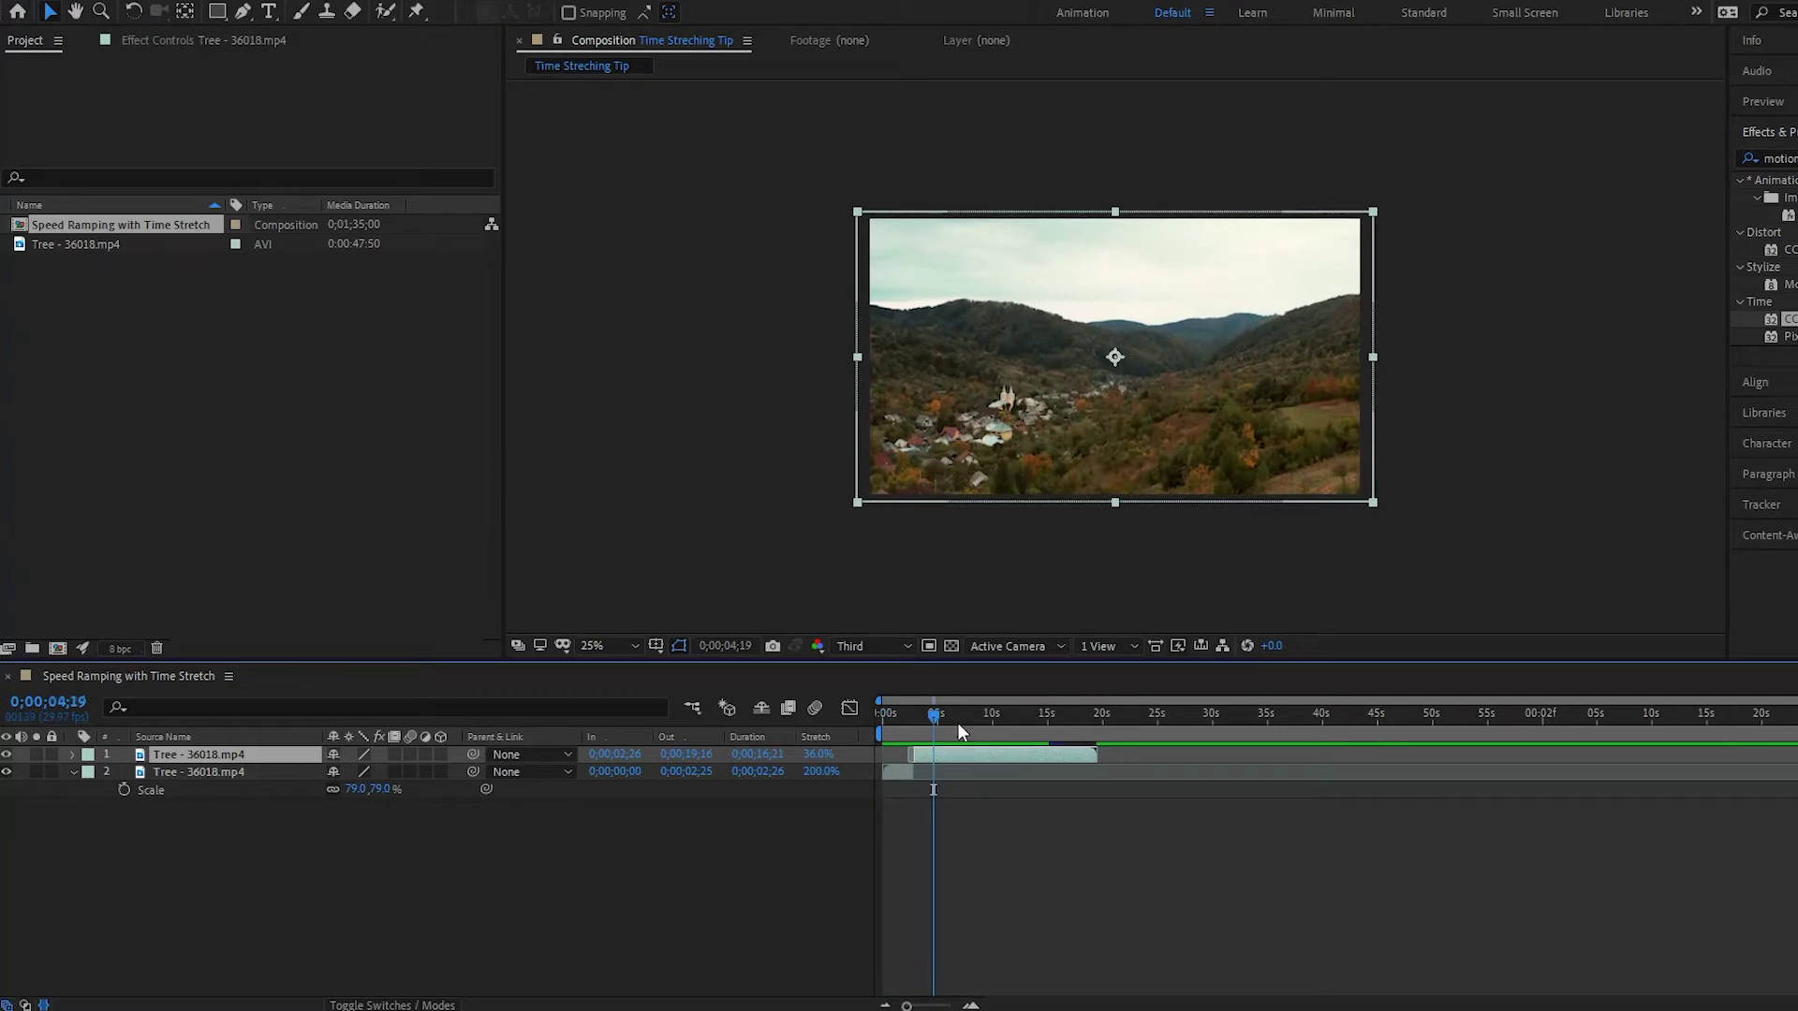
Split the 36% section at 0;00;07;02, set the new top piece to 100% stretch, and preview
left_click(958, 711)
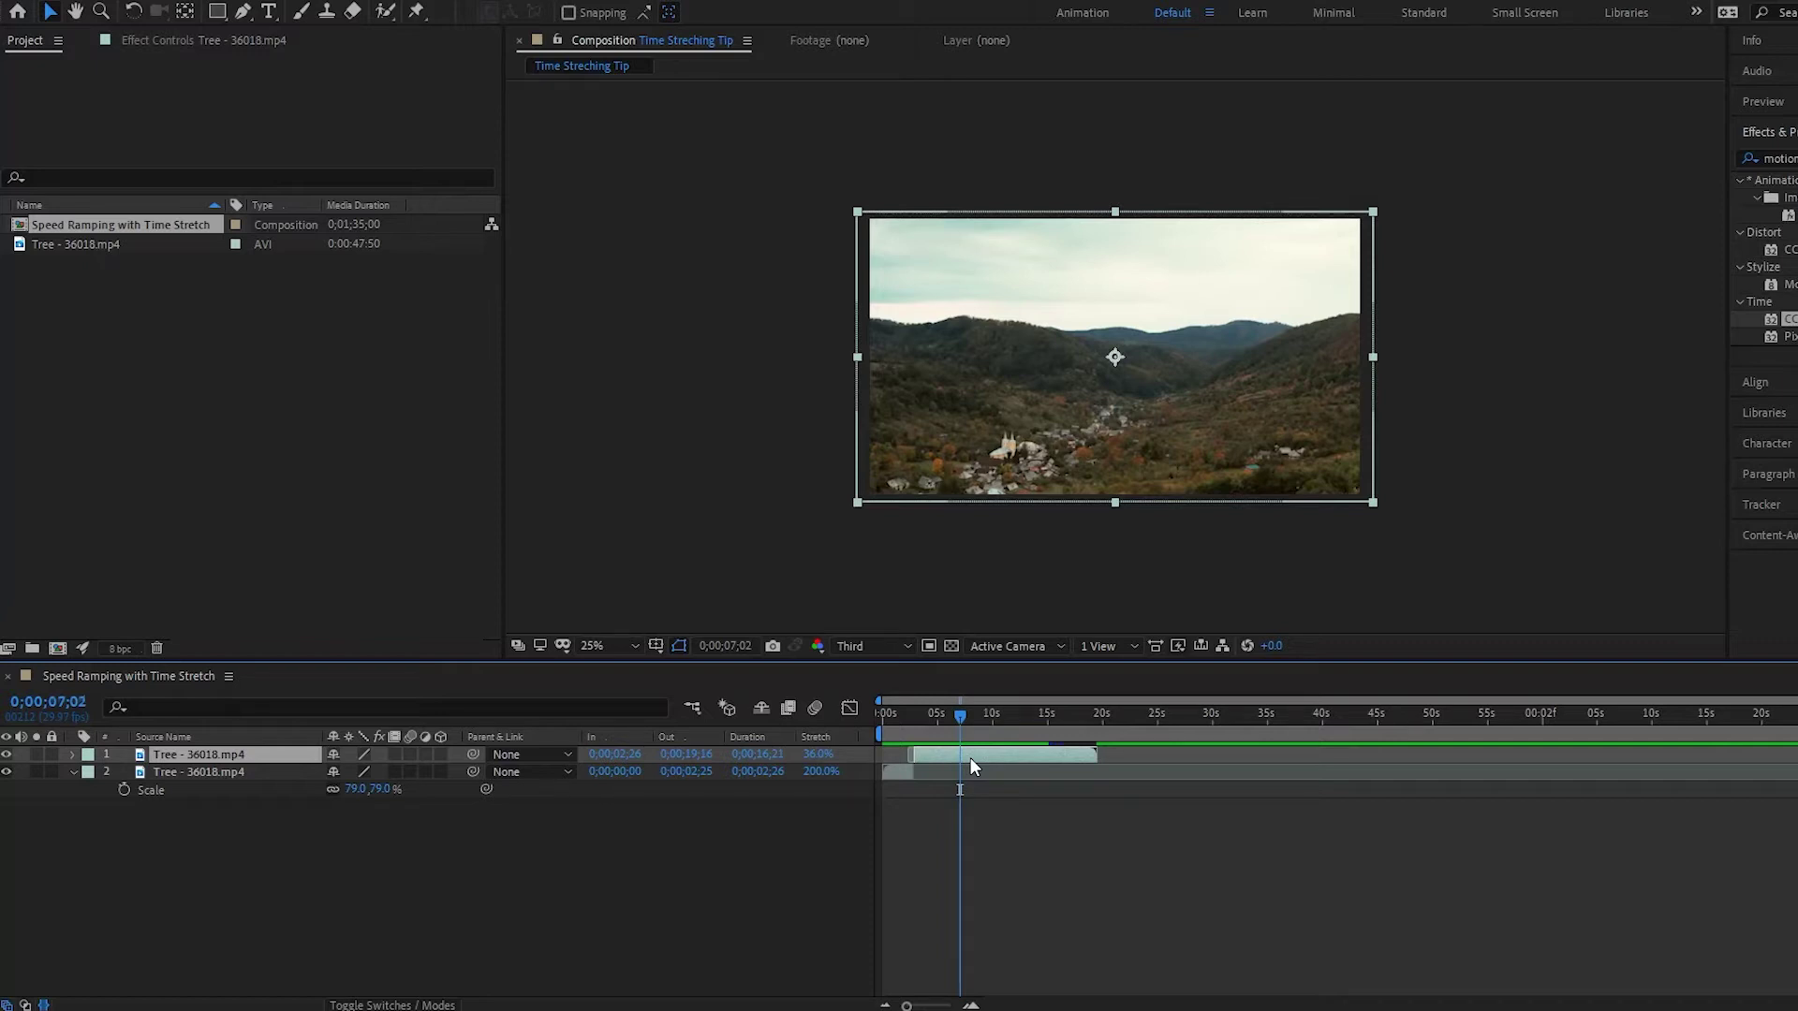
key("ctrl+shift+d")
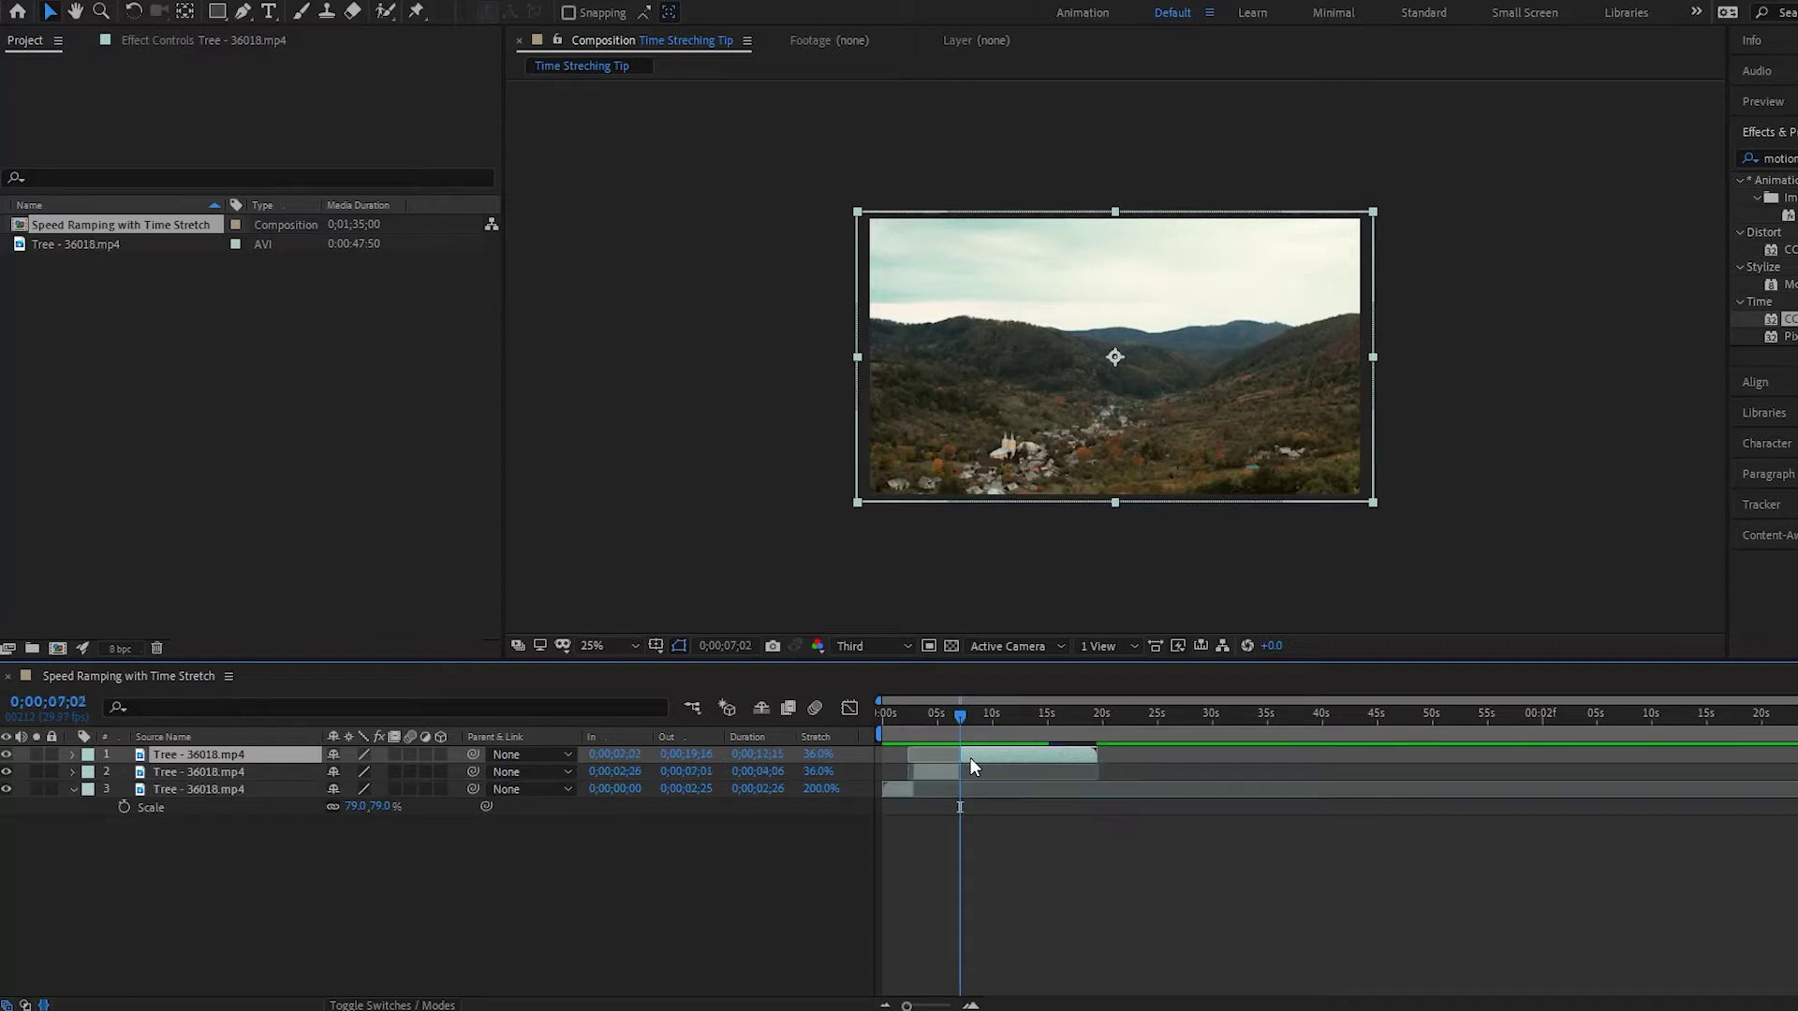
left_click(820, 755)
type("100")
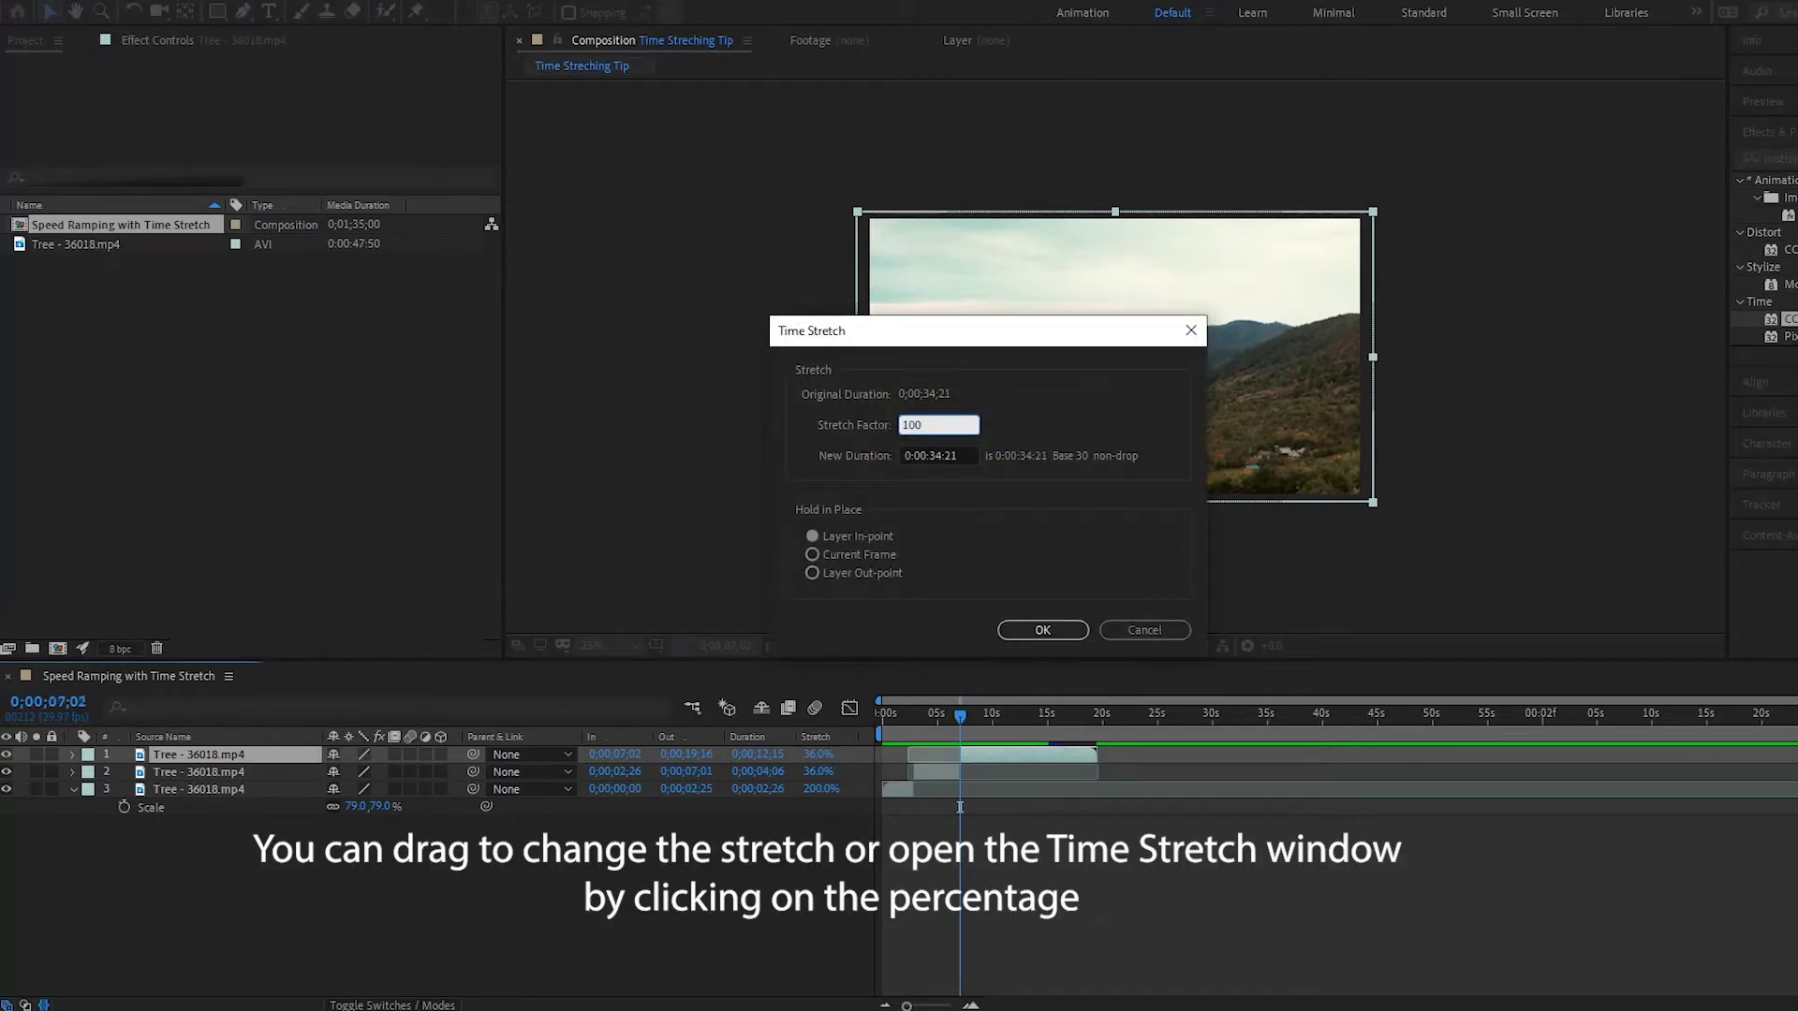
key("Return")
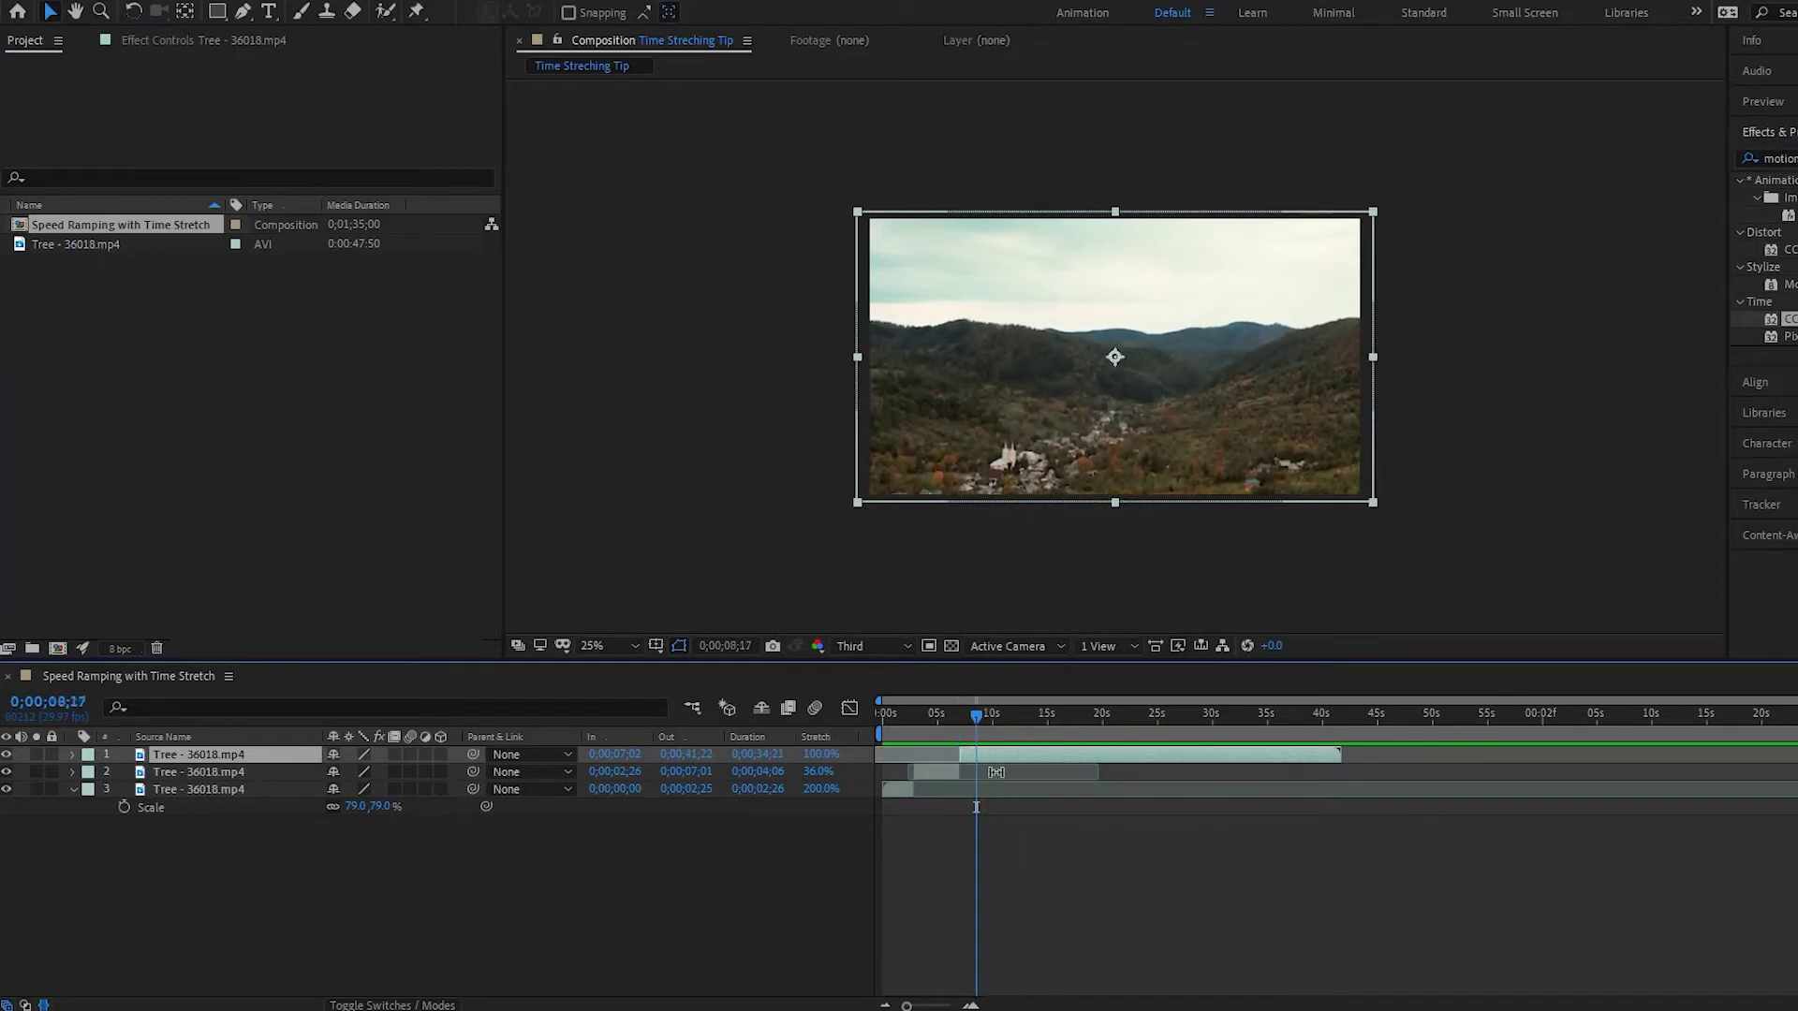
key("space")
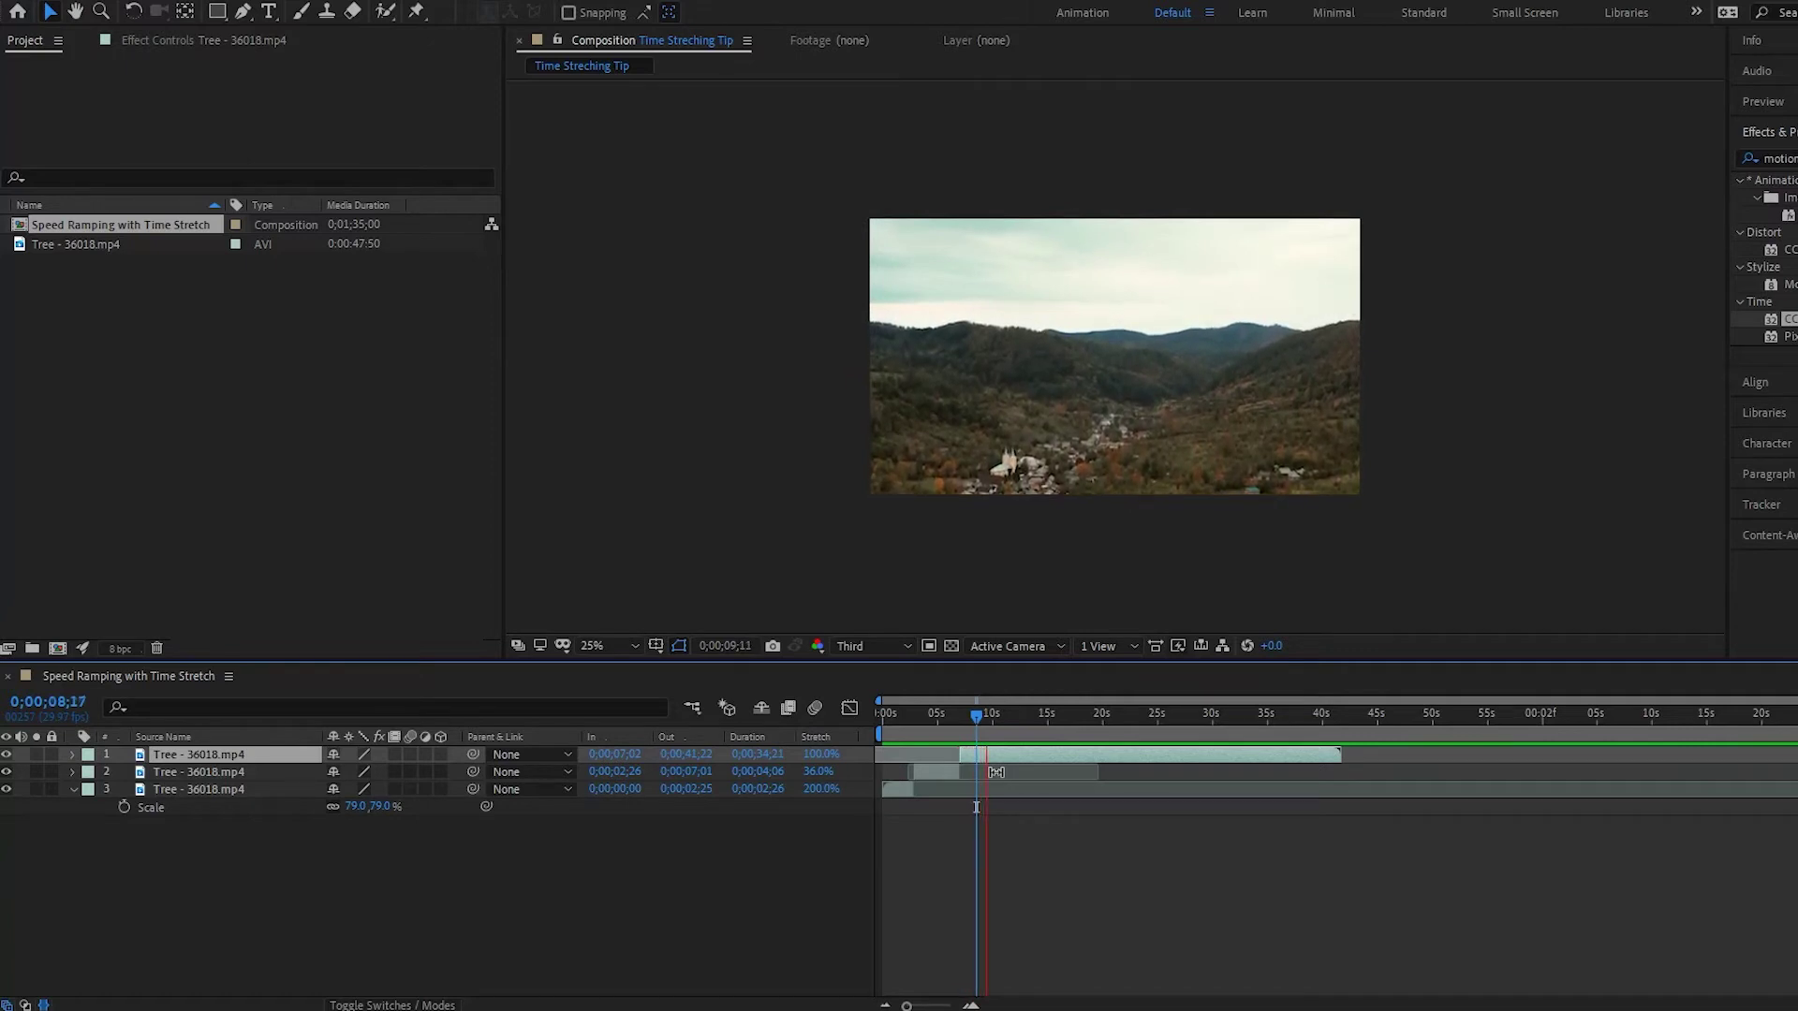
left_click_drag(983, 755, 955, 755)
key("Home")
key("space")
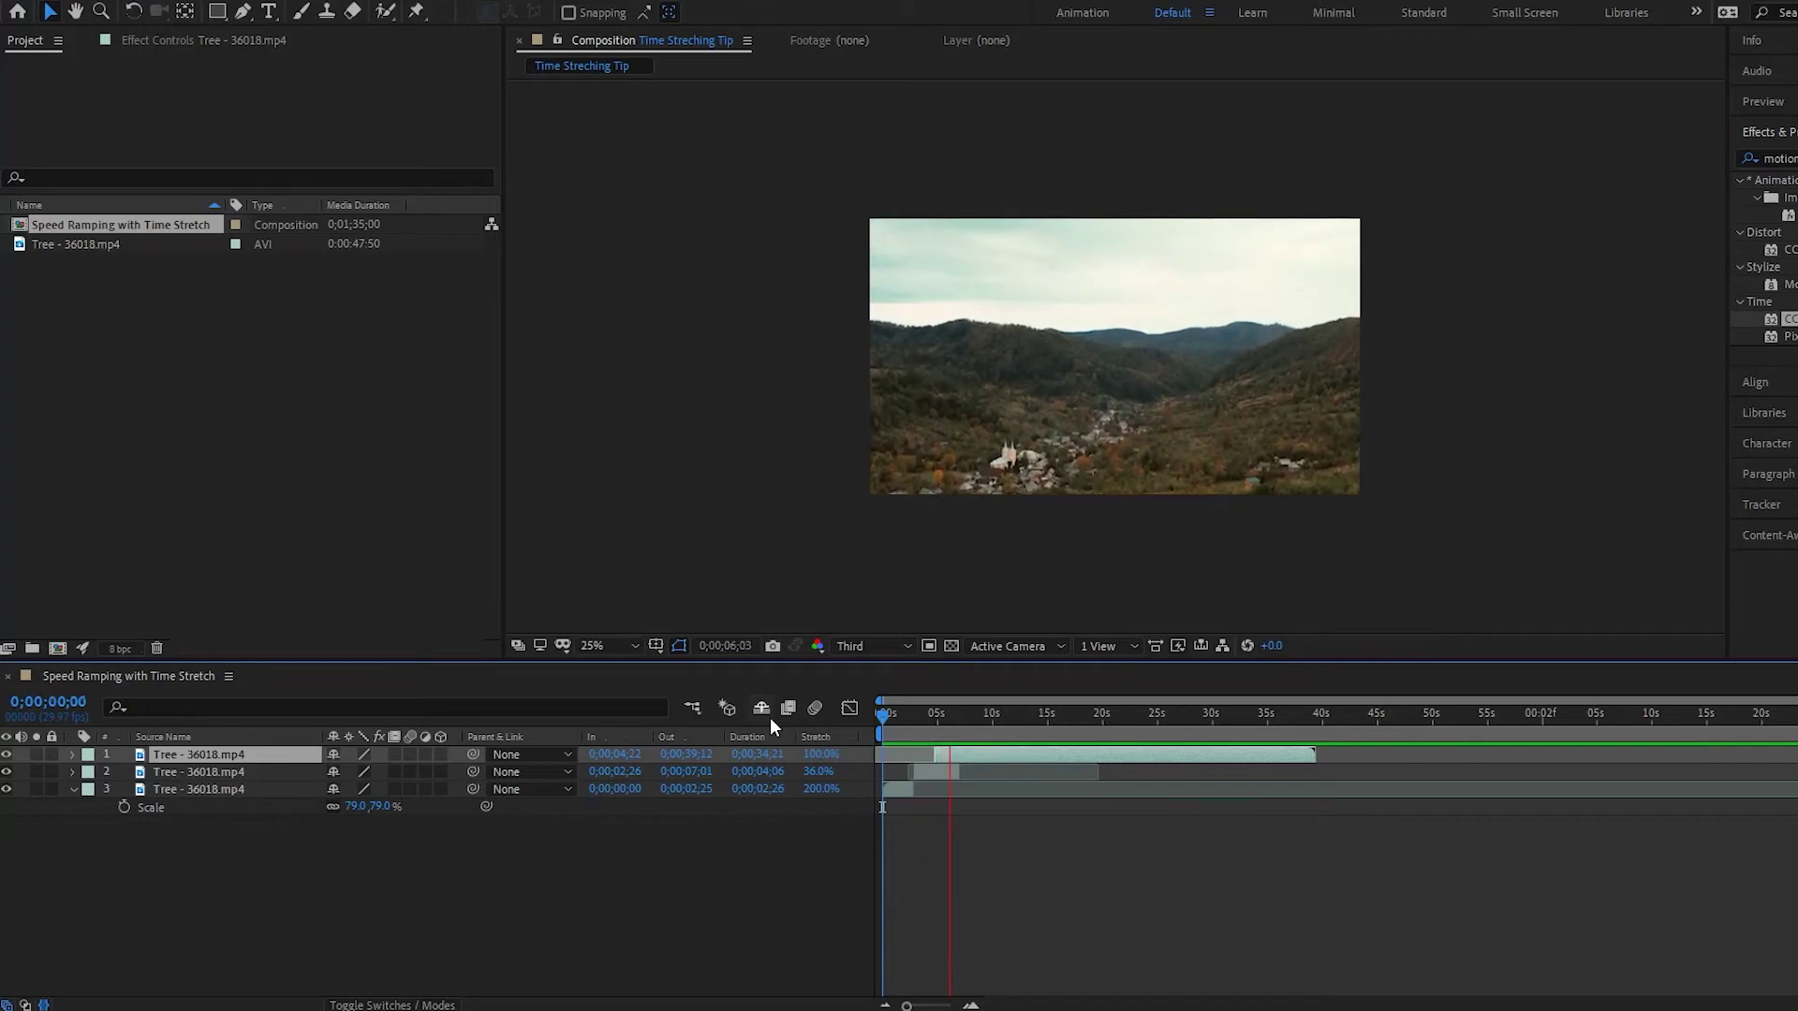
key("bracketleft")
key("space")
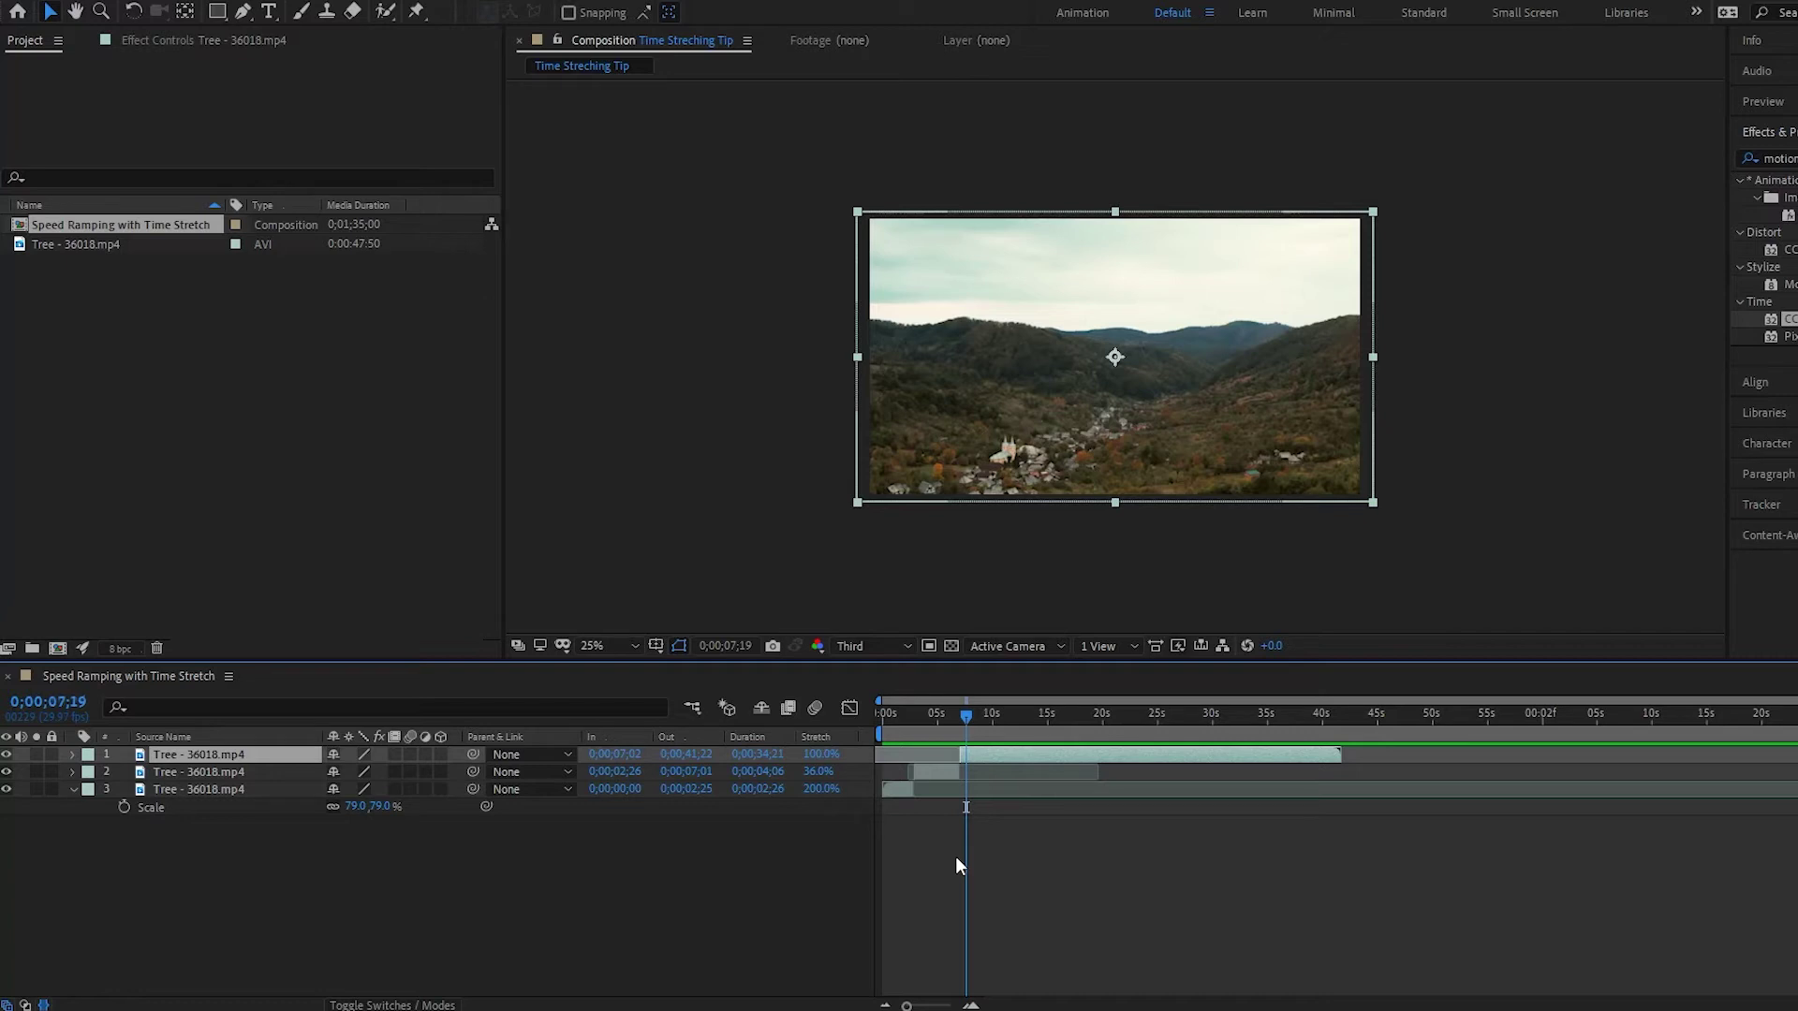
Delete the top 100% layer and extend the 36% layer's out point to 19;16
mouse_move(961, 755)
left_mouse_down()
mouse_move(936, 758)
mouse_move(978, 764)
left_mouse_up()
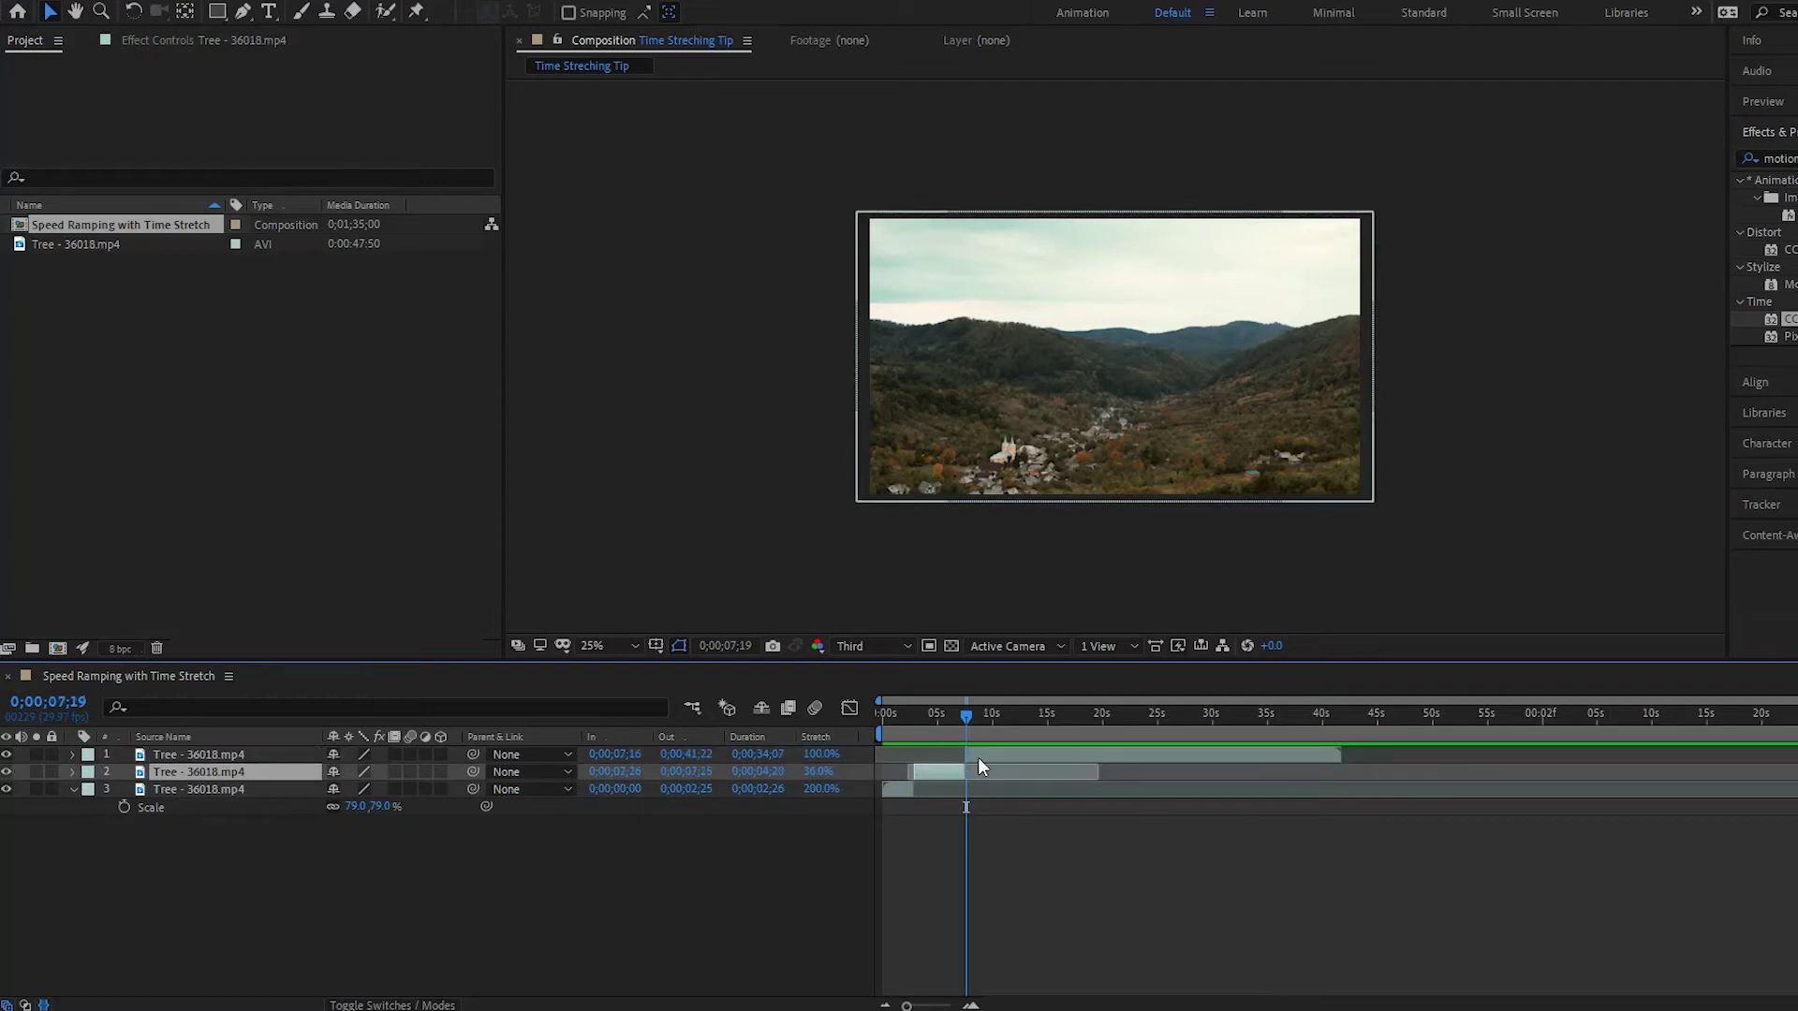
left_click(978, 757)
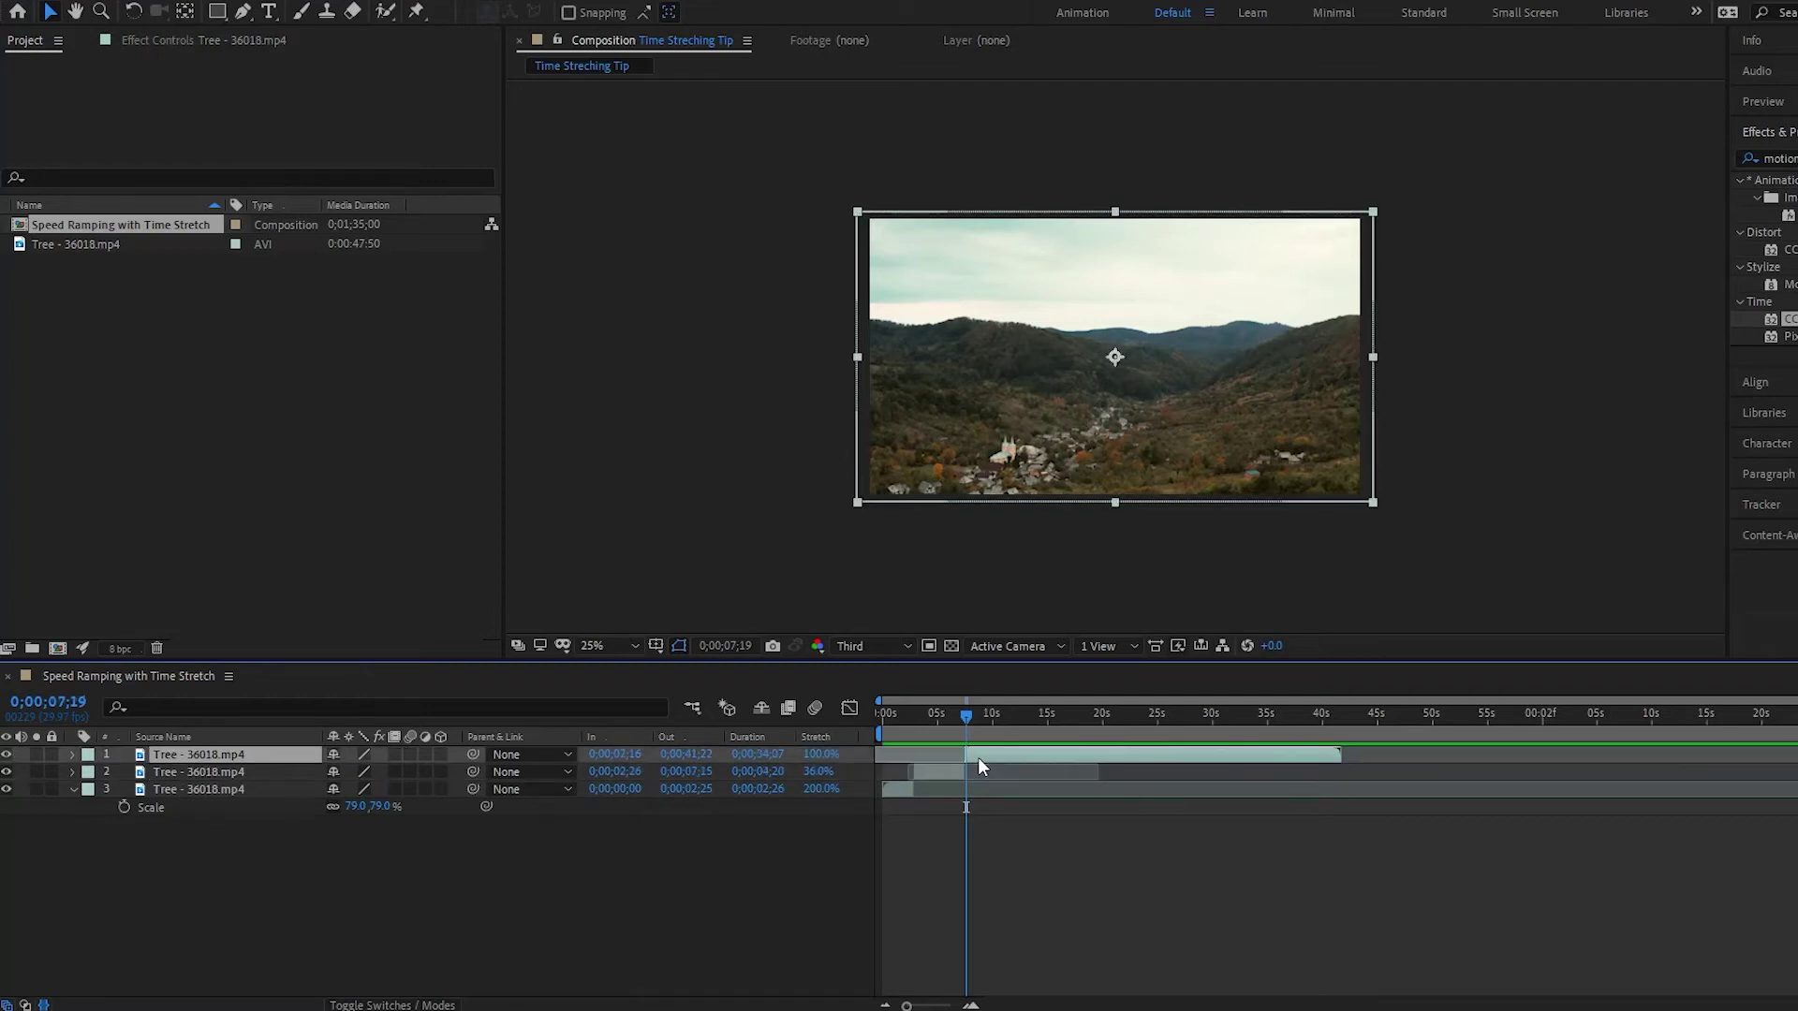
key("Delete")
left_click_drag(977, 757, 1126, 753)
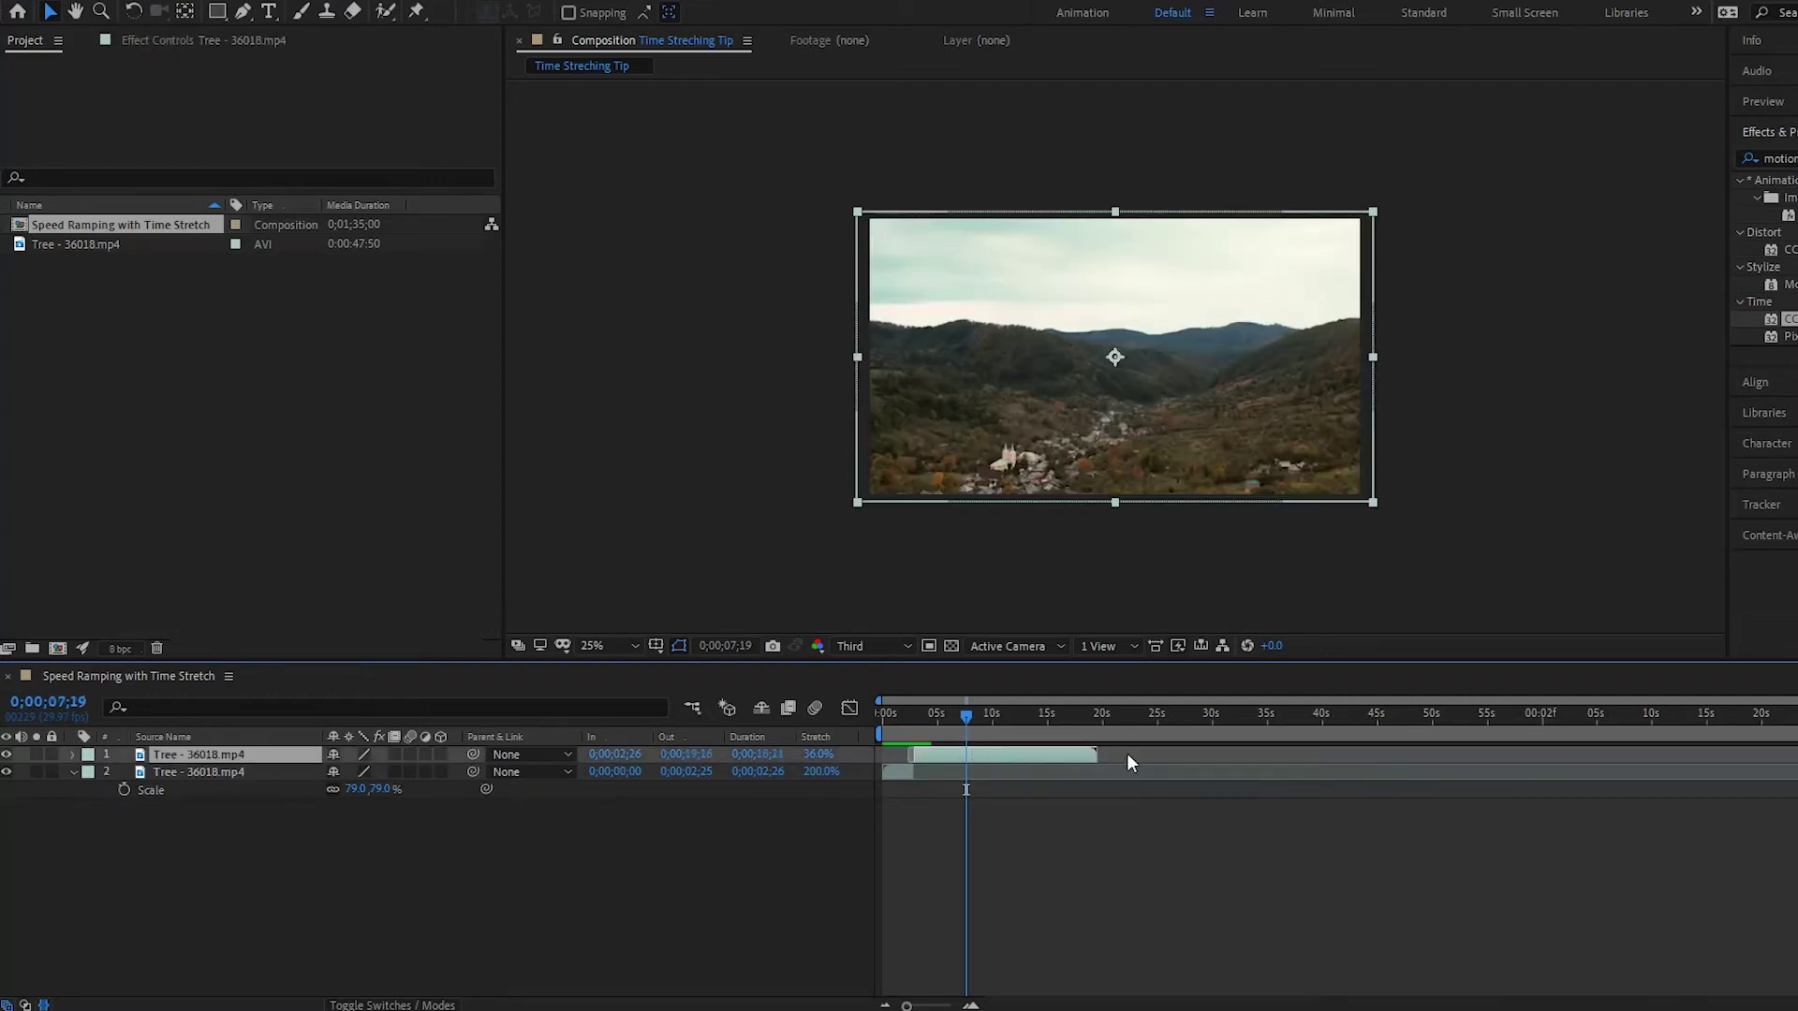
Split the 36% layer at 4;19, set the later piece to 100% stretch, and preview
left_click_drag(974, 721, 933, 728)
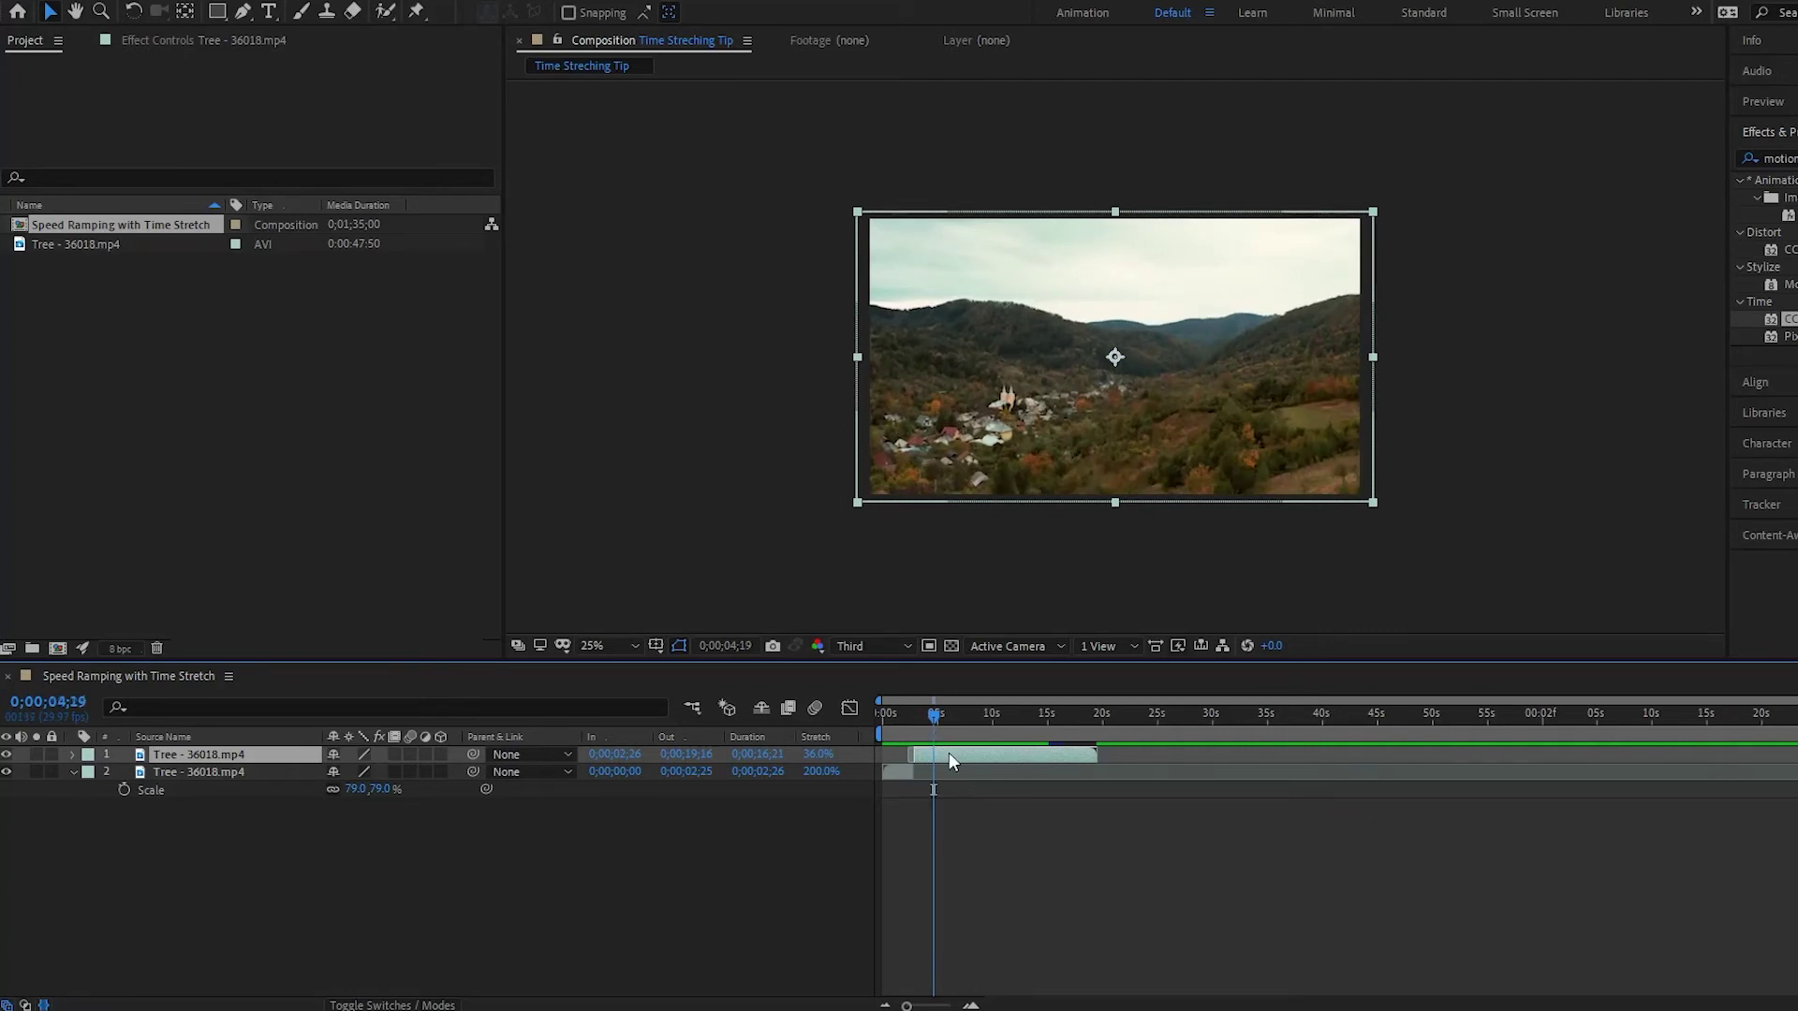
key("ctrl+shift+d")
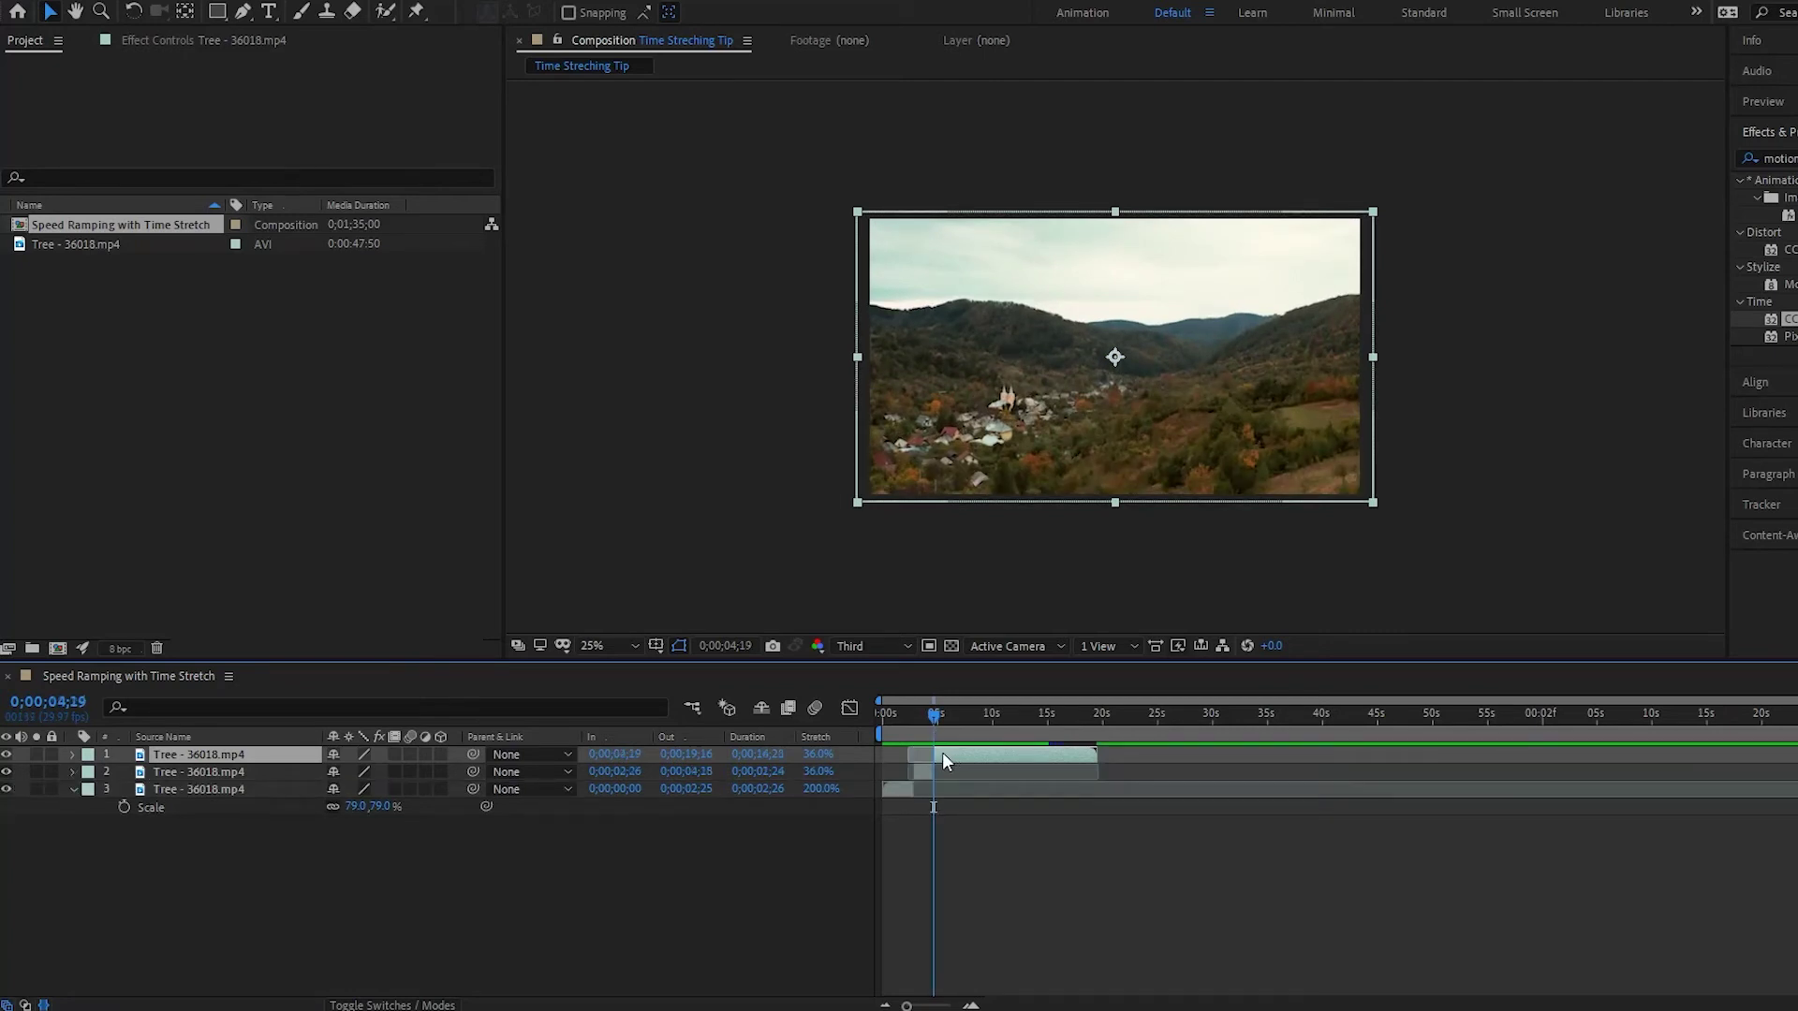
left_click_drag(821, 754, 818, 756)
left_click(820, 755)
type("100")
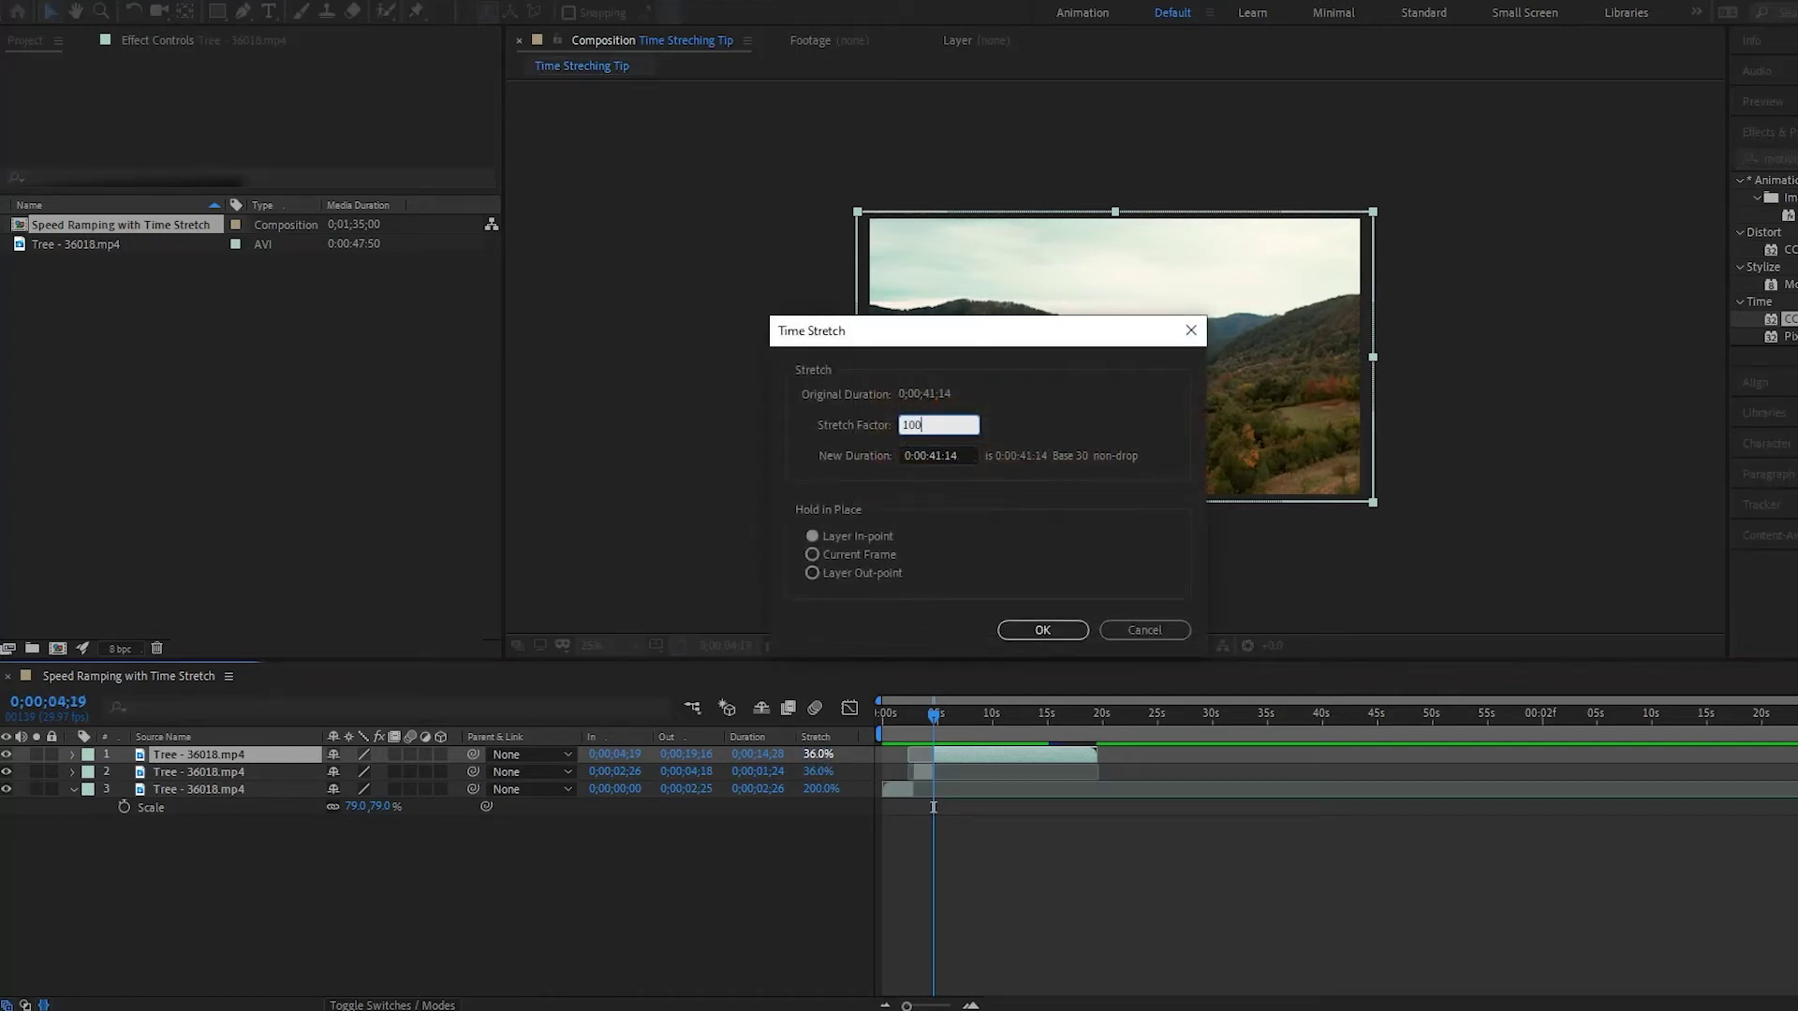
key("Return")
key("space")
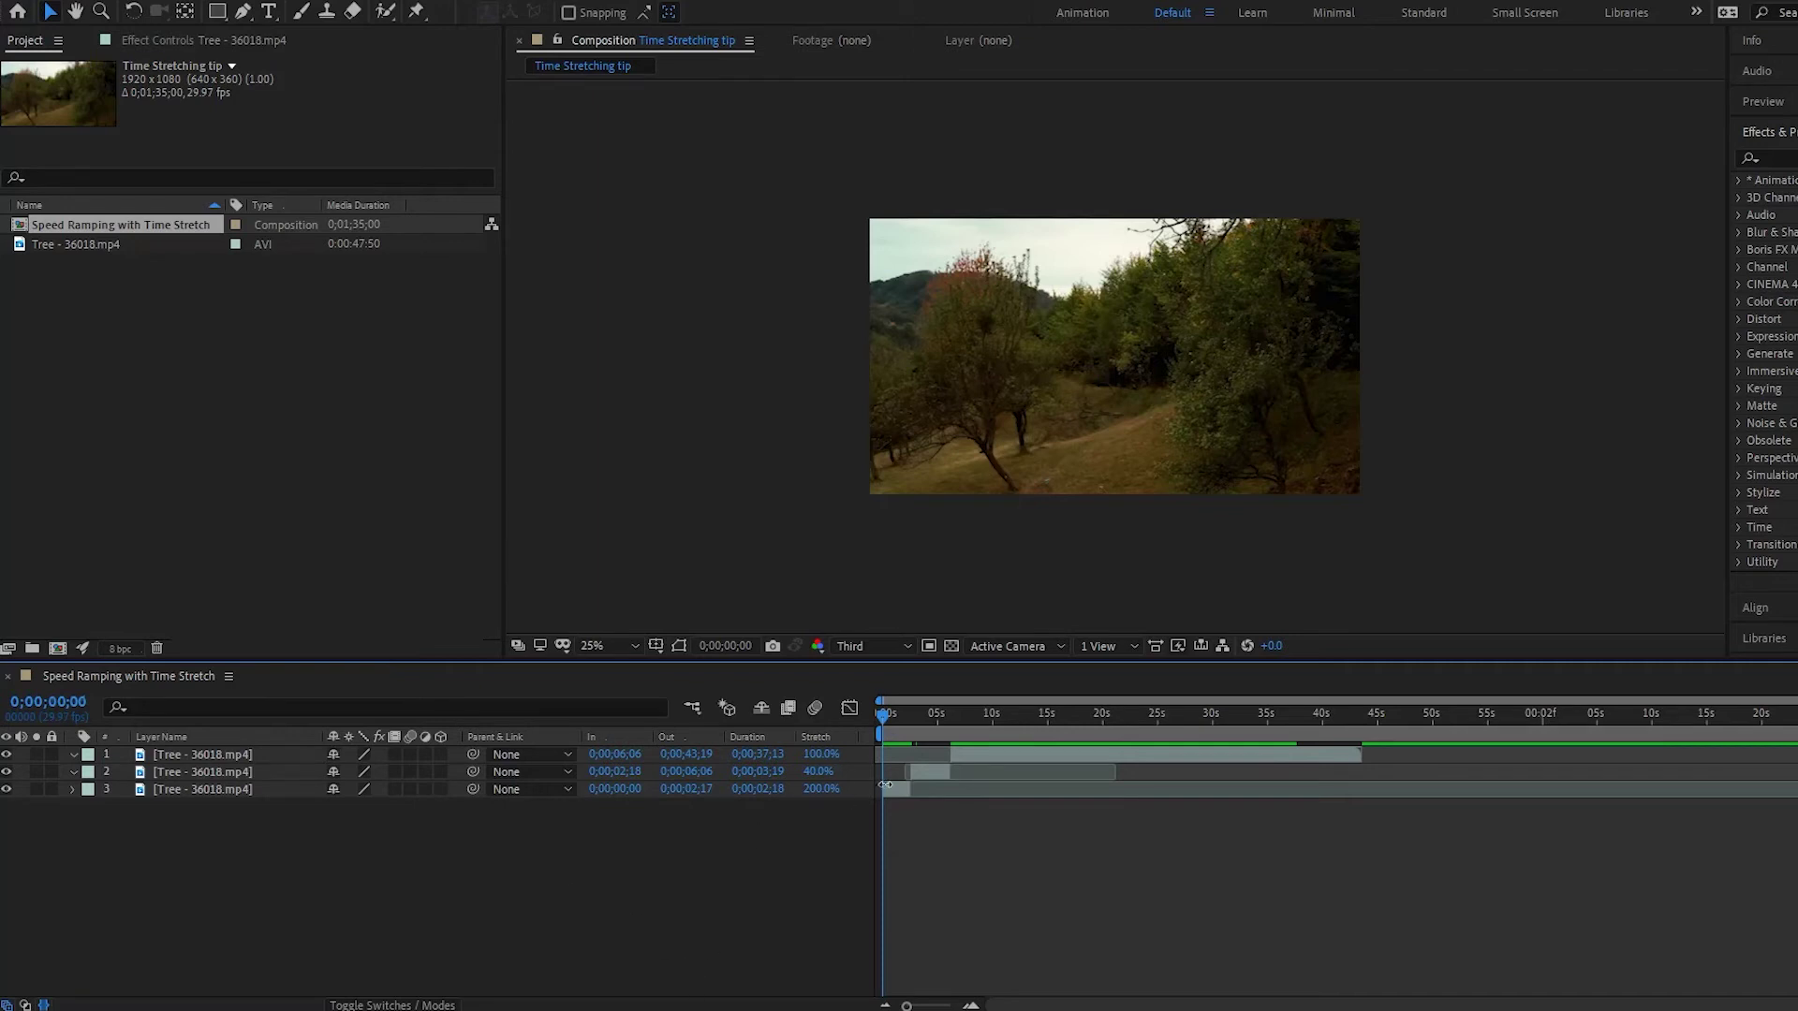
Delete the 100% Tree layer at 6;06 and jump to the 40% layer's out point
mouse_move(946, 721)
left_mouse_down()
mouse_move(917, 719)
mouse_move(942, 718)
left_mouse_up()
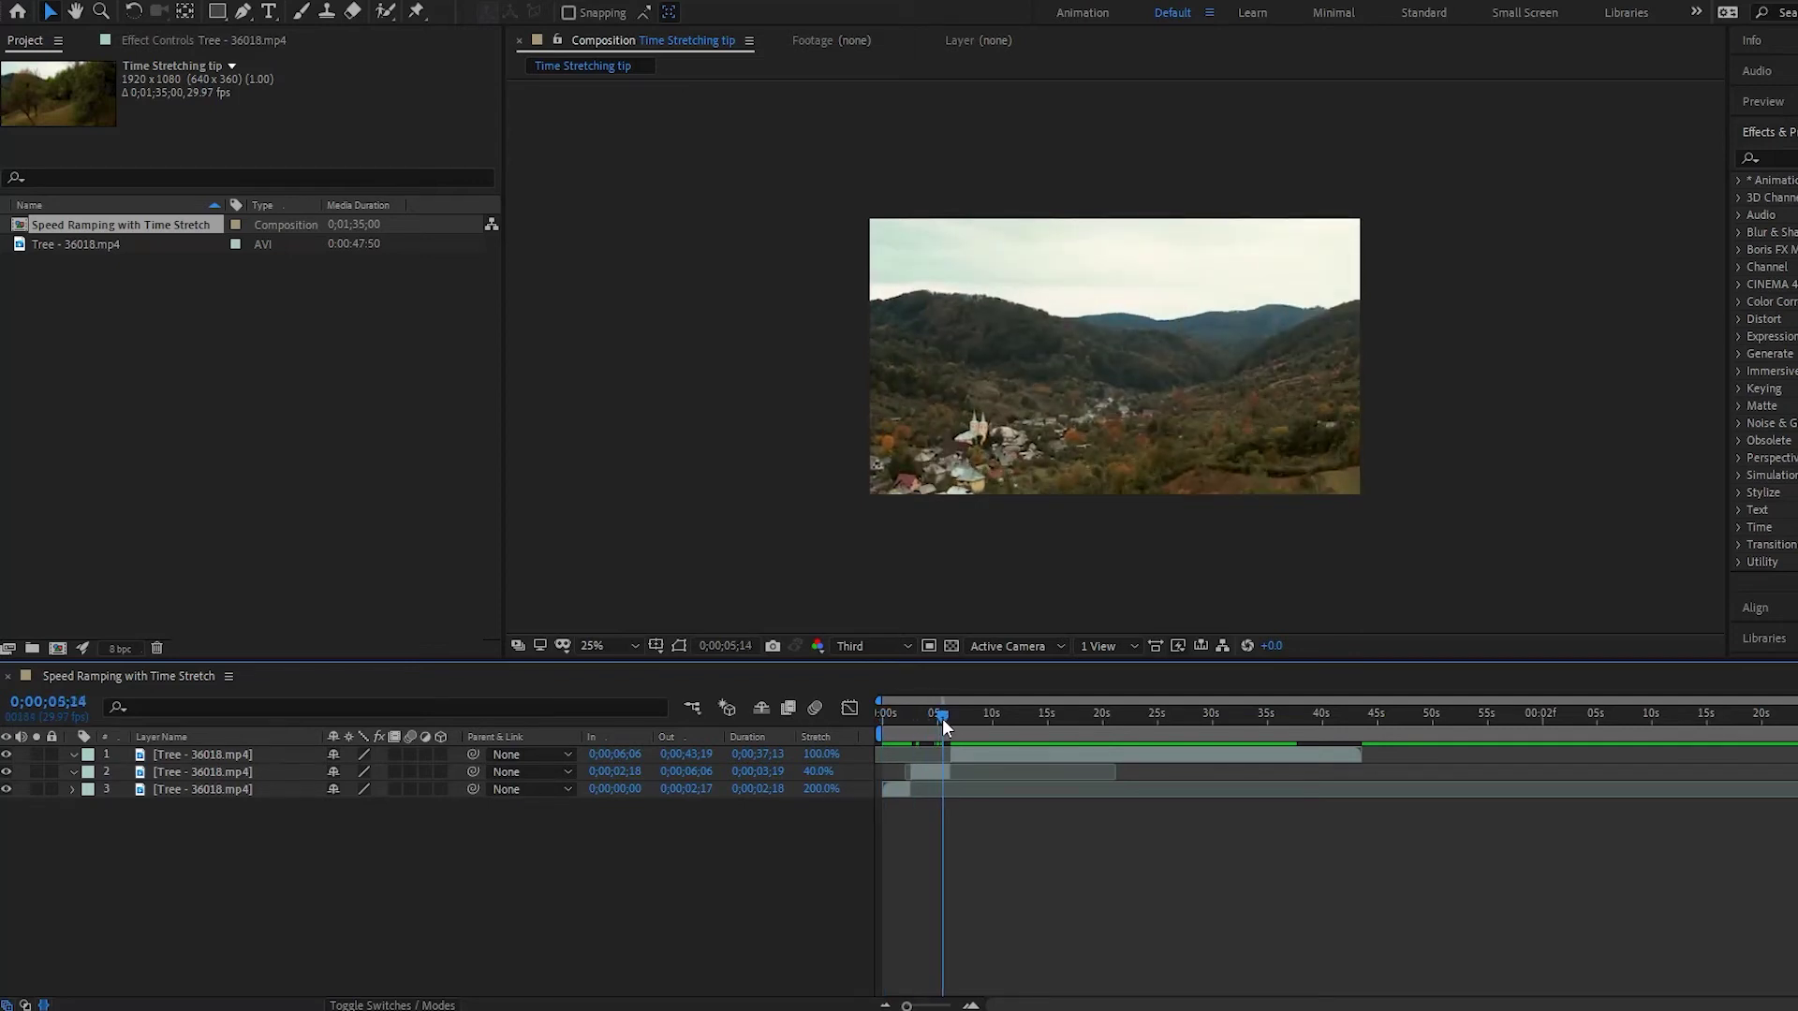
mouse_move(942, 717)
left_mouse_down()
mouse_move(983, 717)
mouse_move(948, 727)
left_mouse_up()
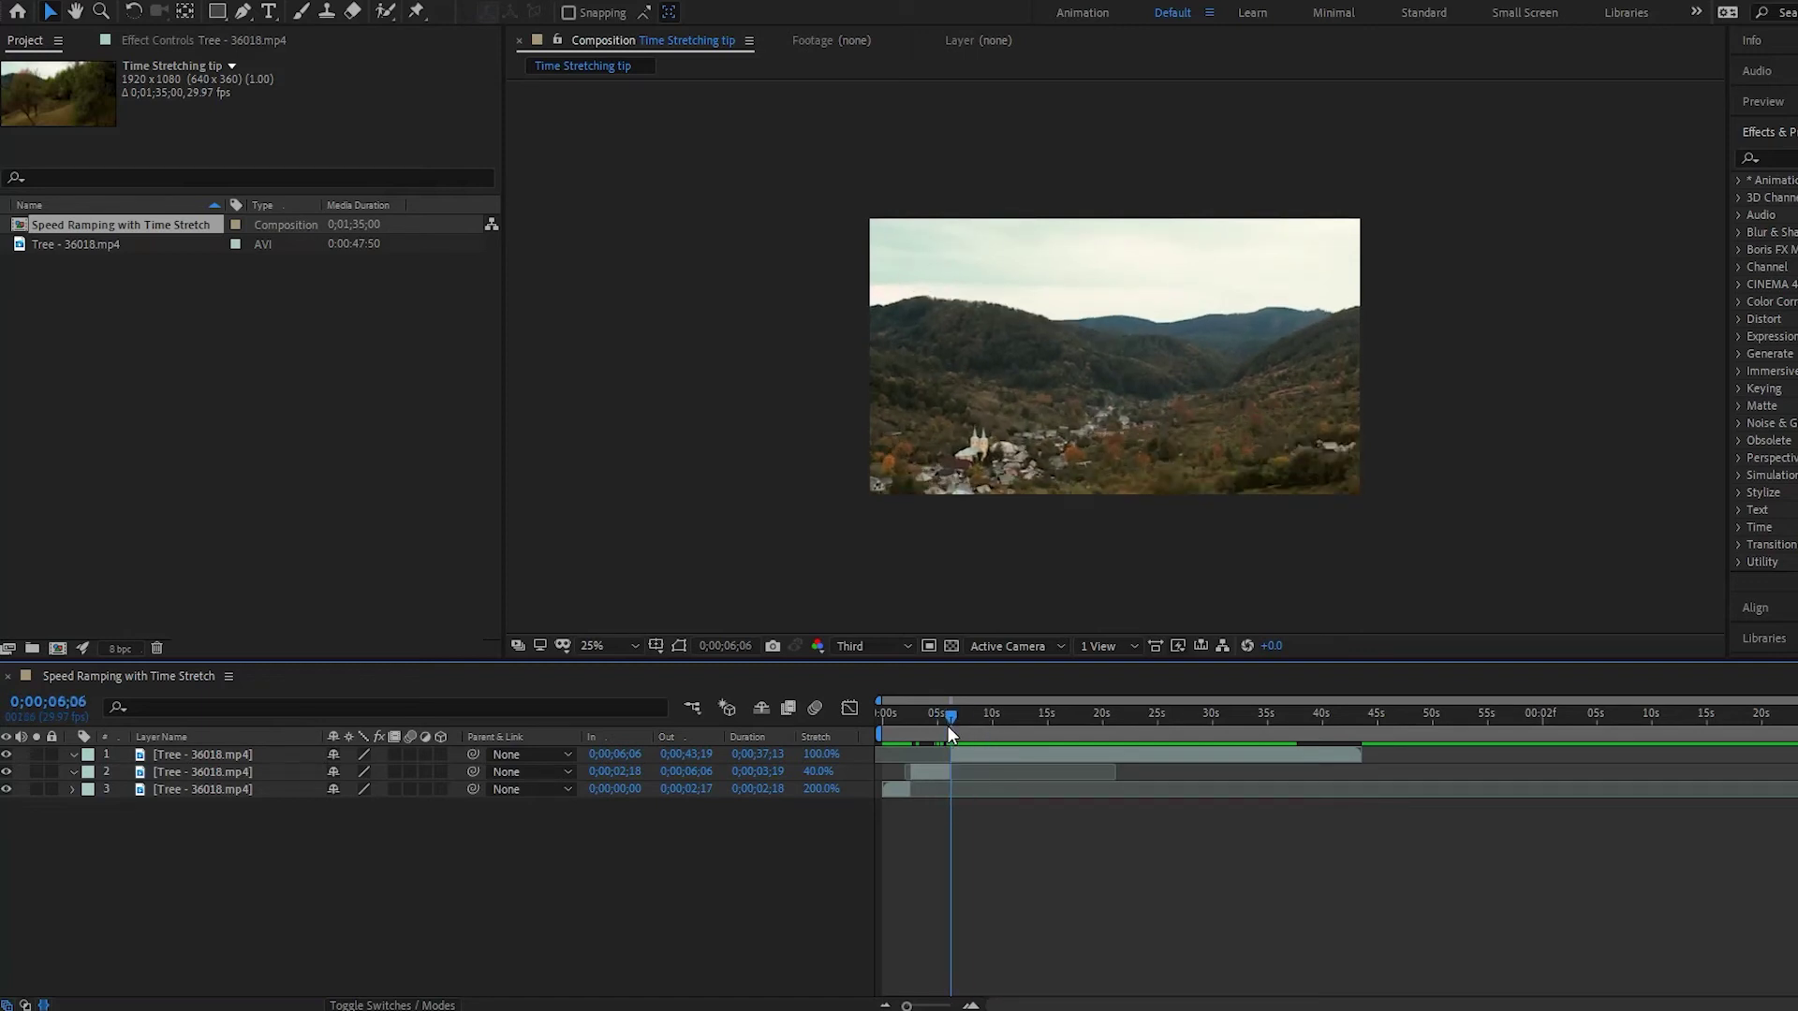
left_click(983, 755)
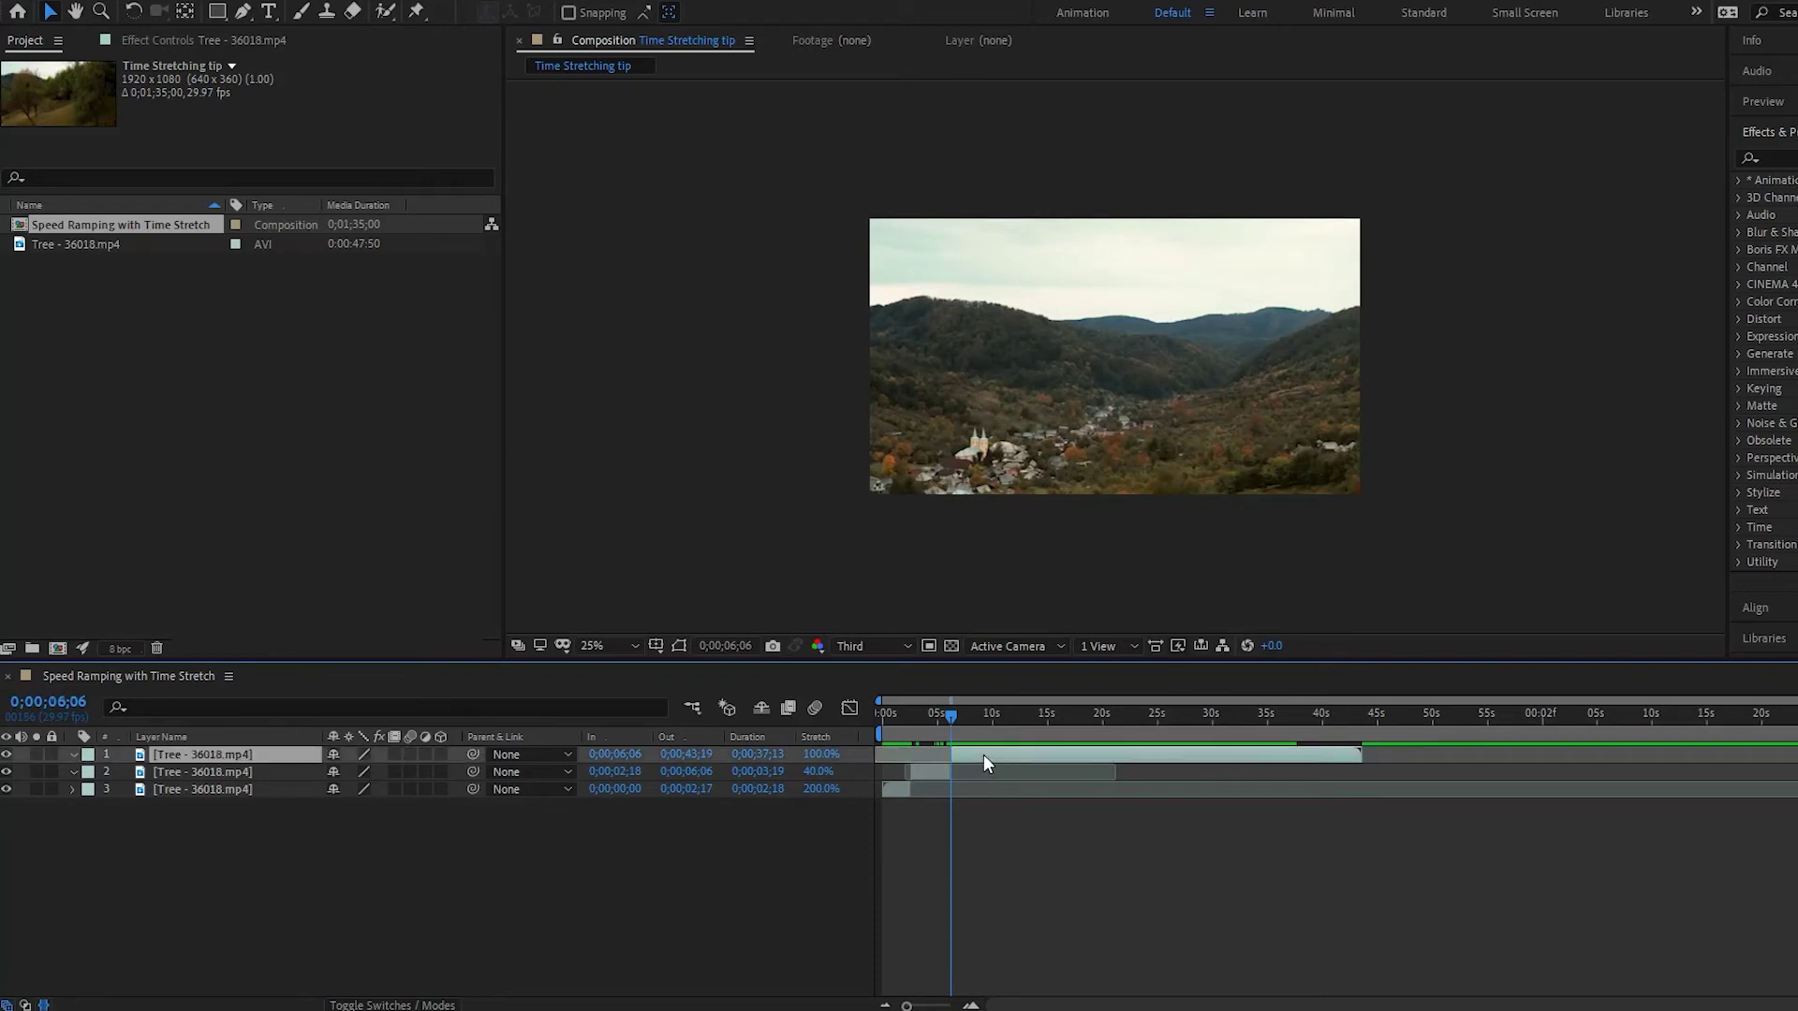
key("Delete")
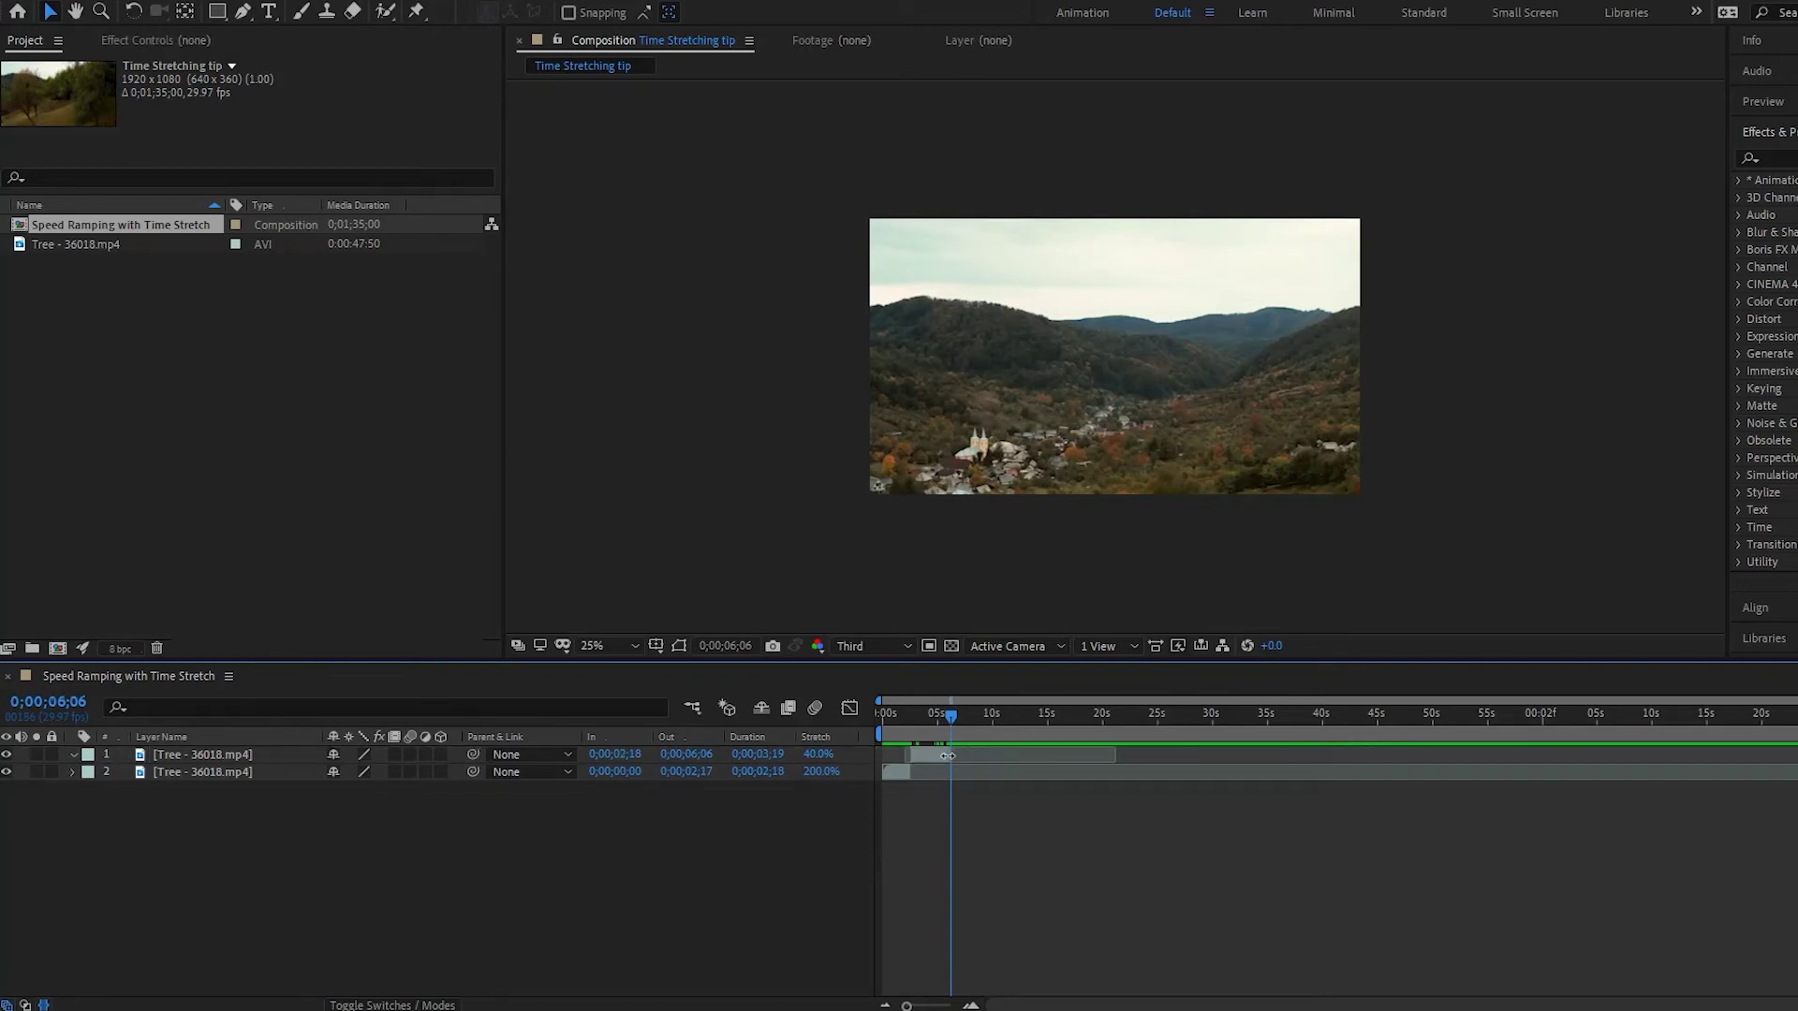
mouse_move(950, 727)
left_mouse_down()
mouse_move(933, 727)
mouse_move(948, 758)
left_mouse_up()
key("o")
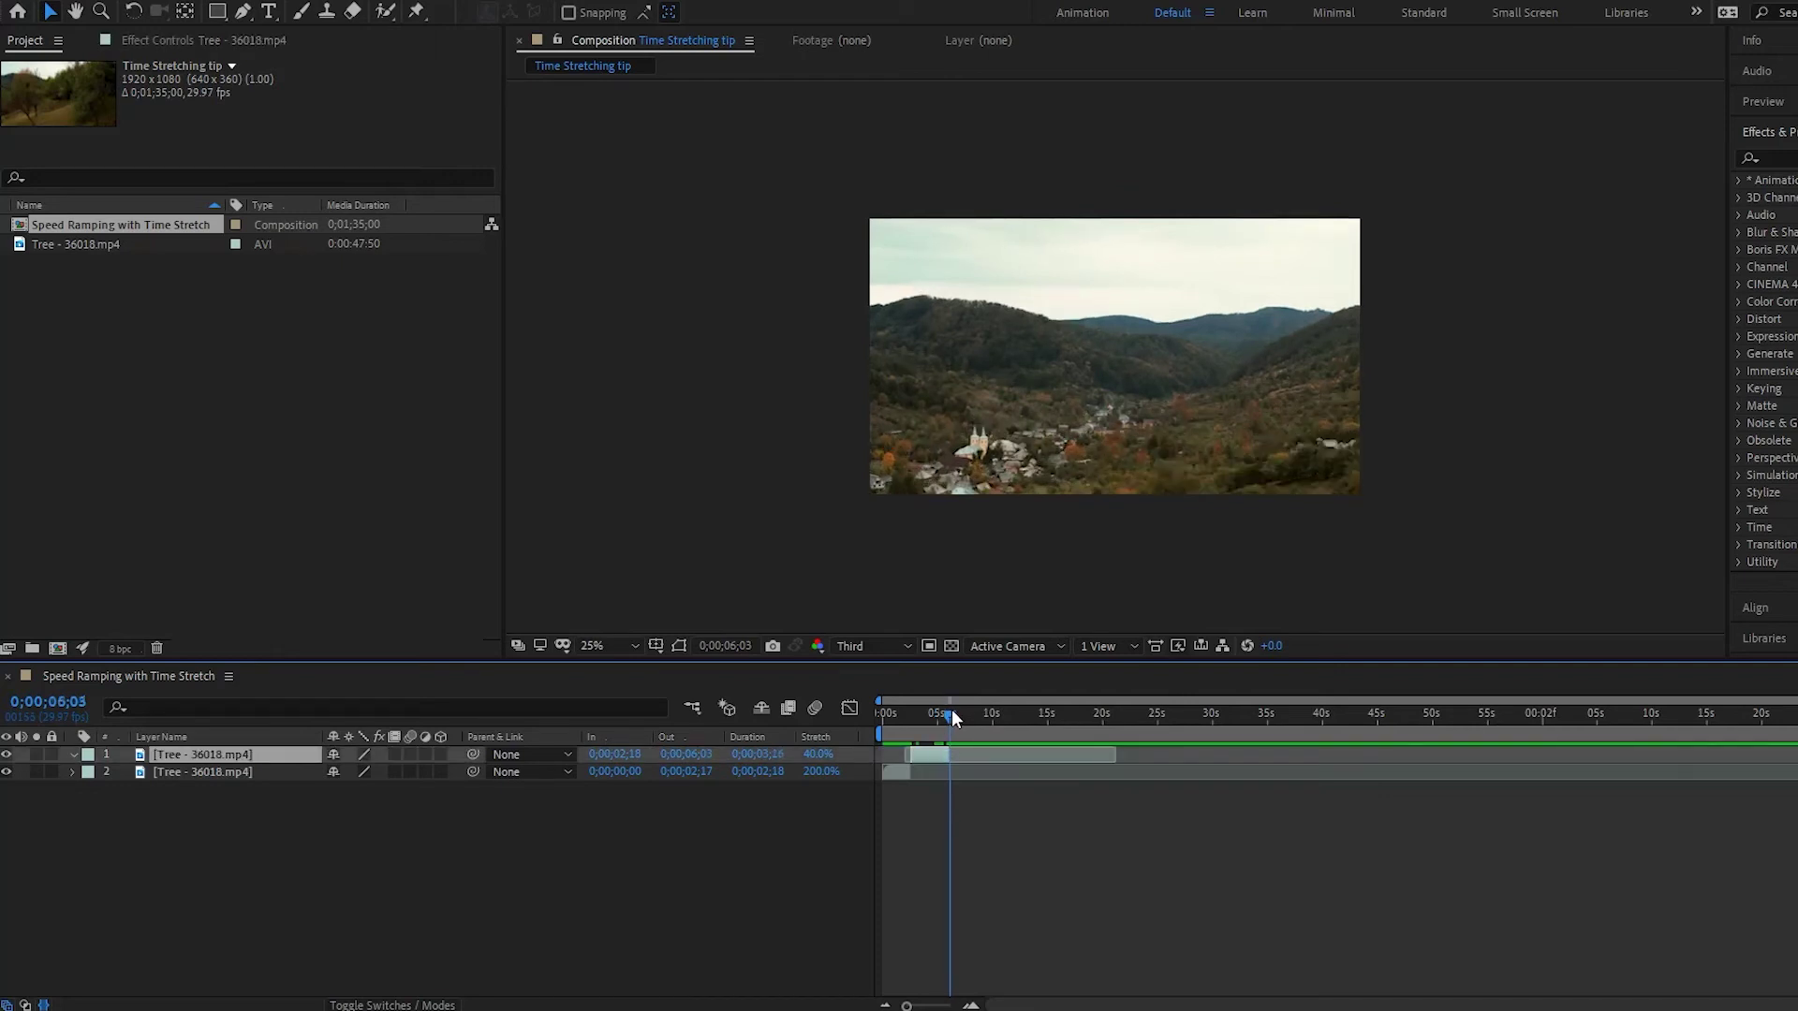
Apply Freeze On Last Frame to the 40% Tree layer, scrub to check it, and select it
right_click(950, 763)
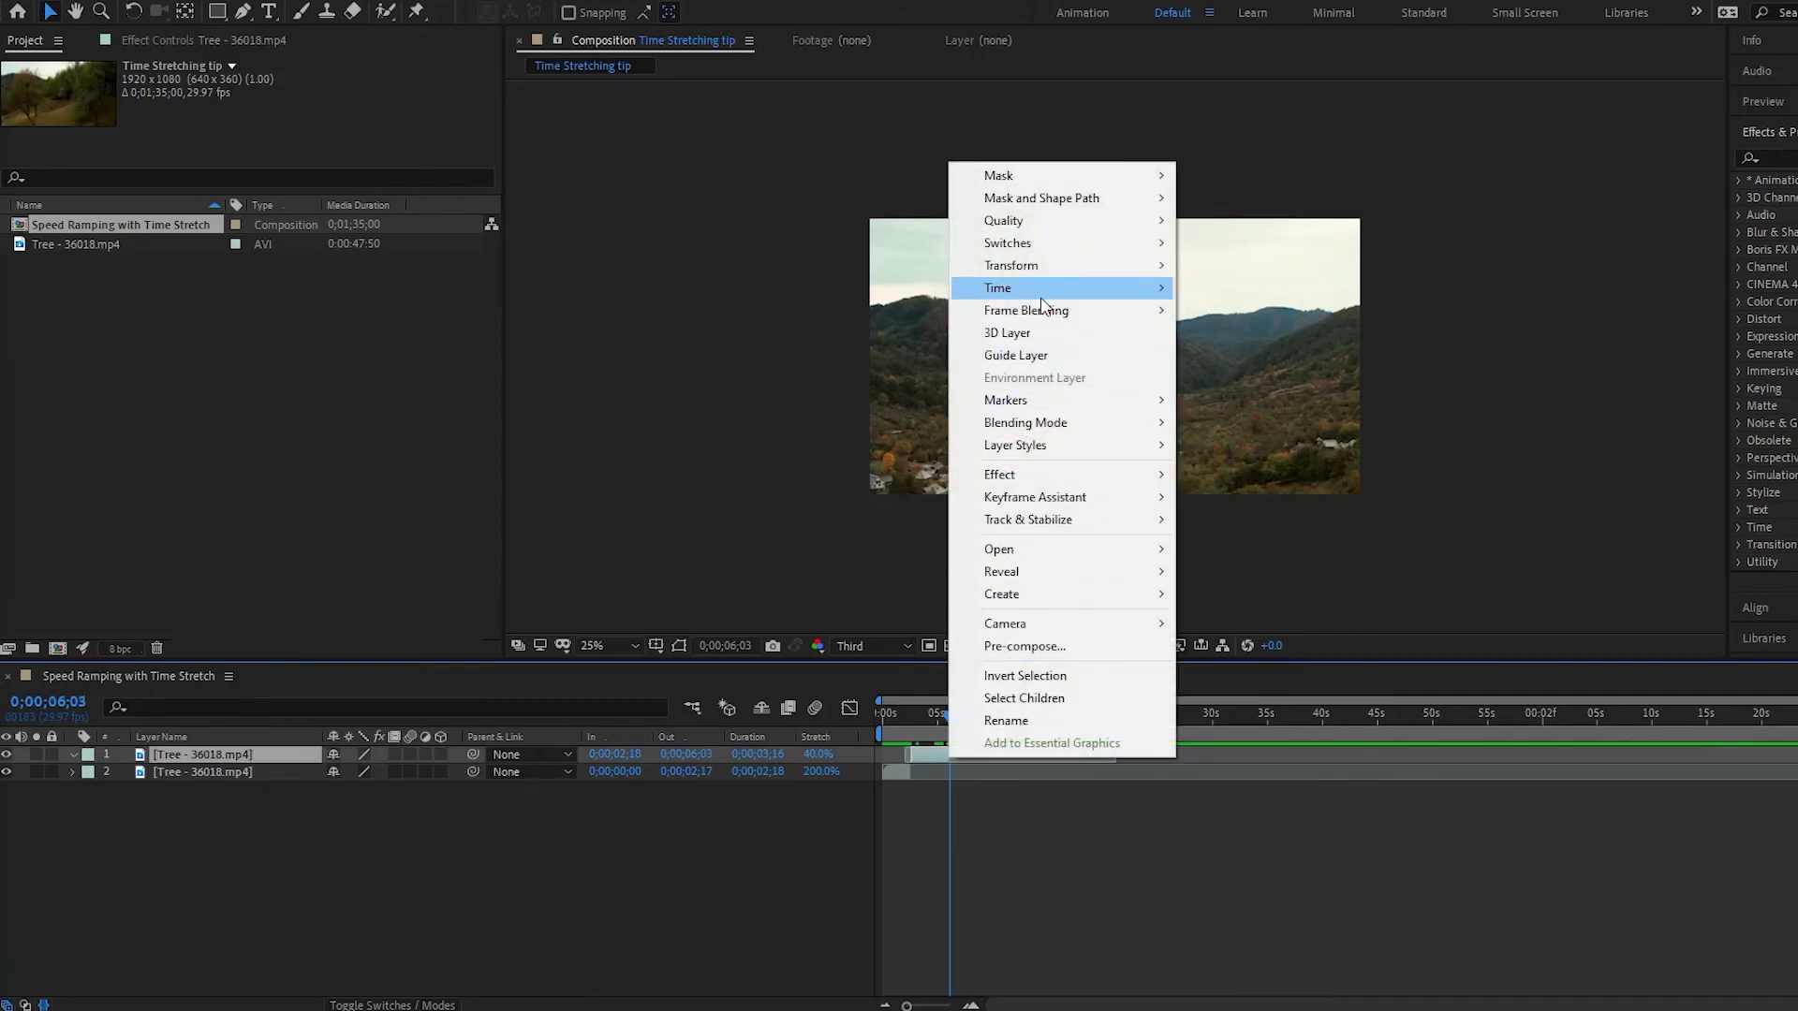
mouse_move(1042, 299)
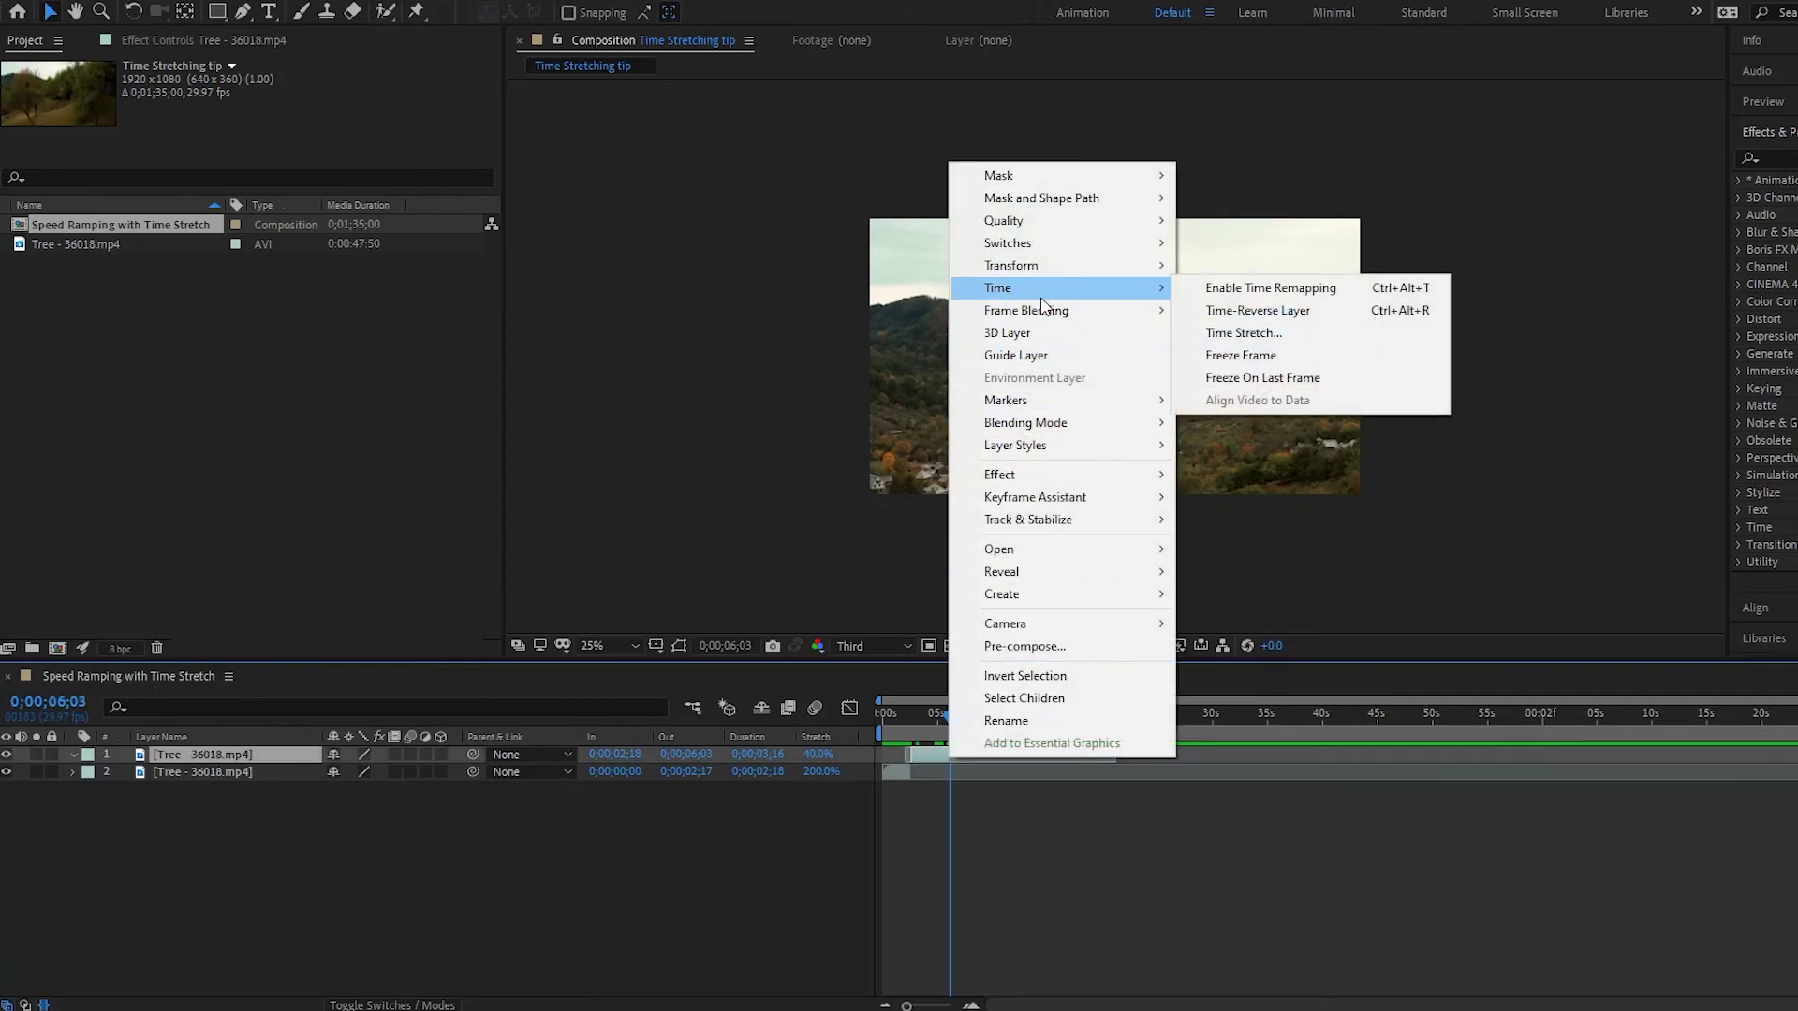
left_click(1279, 378)
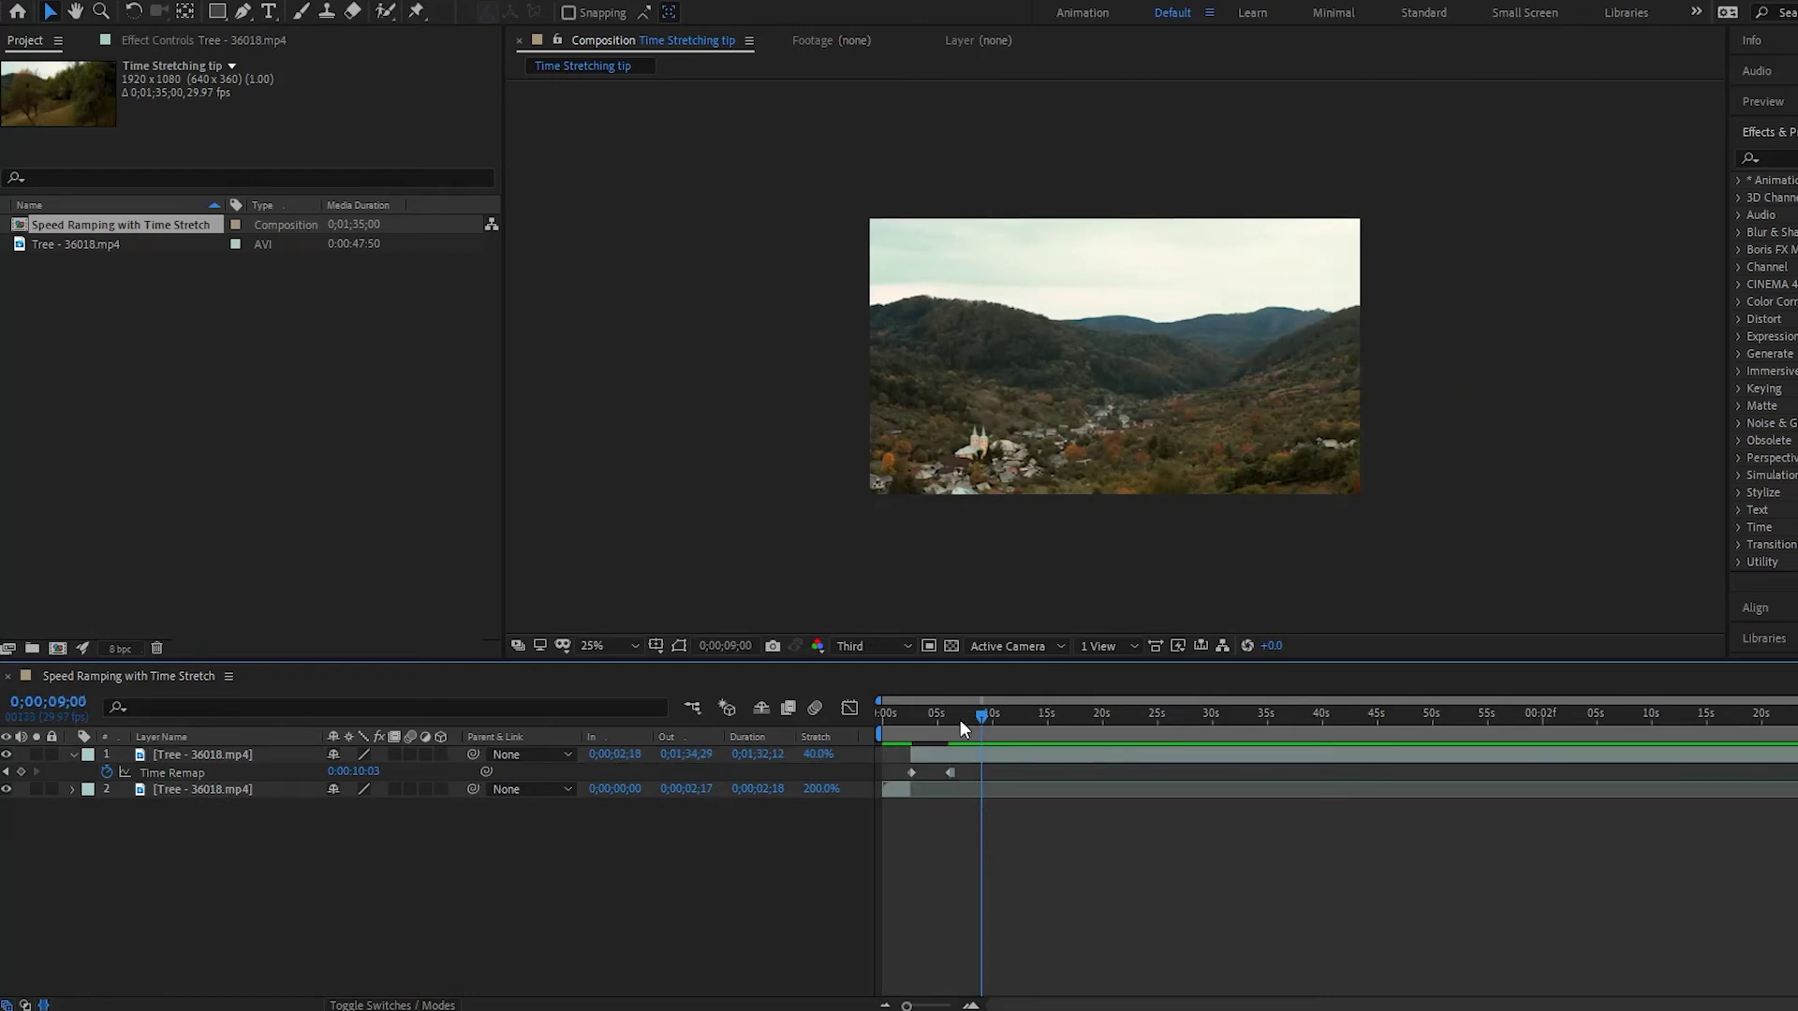
mouse_move(959, 717)
left_mouse_down()
mouse_move(981, 711)
mouse_move(943, 716)
mouse_move(975, 716)
left_mouse_up()
left_click(991, 753)
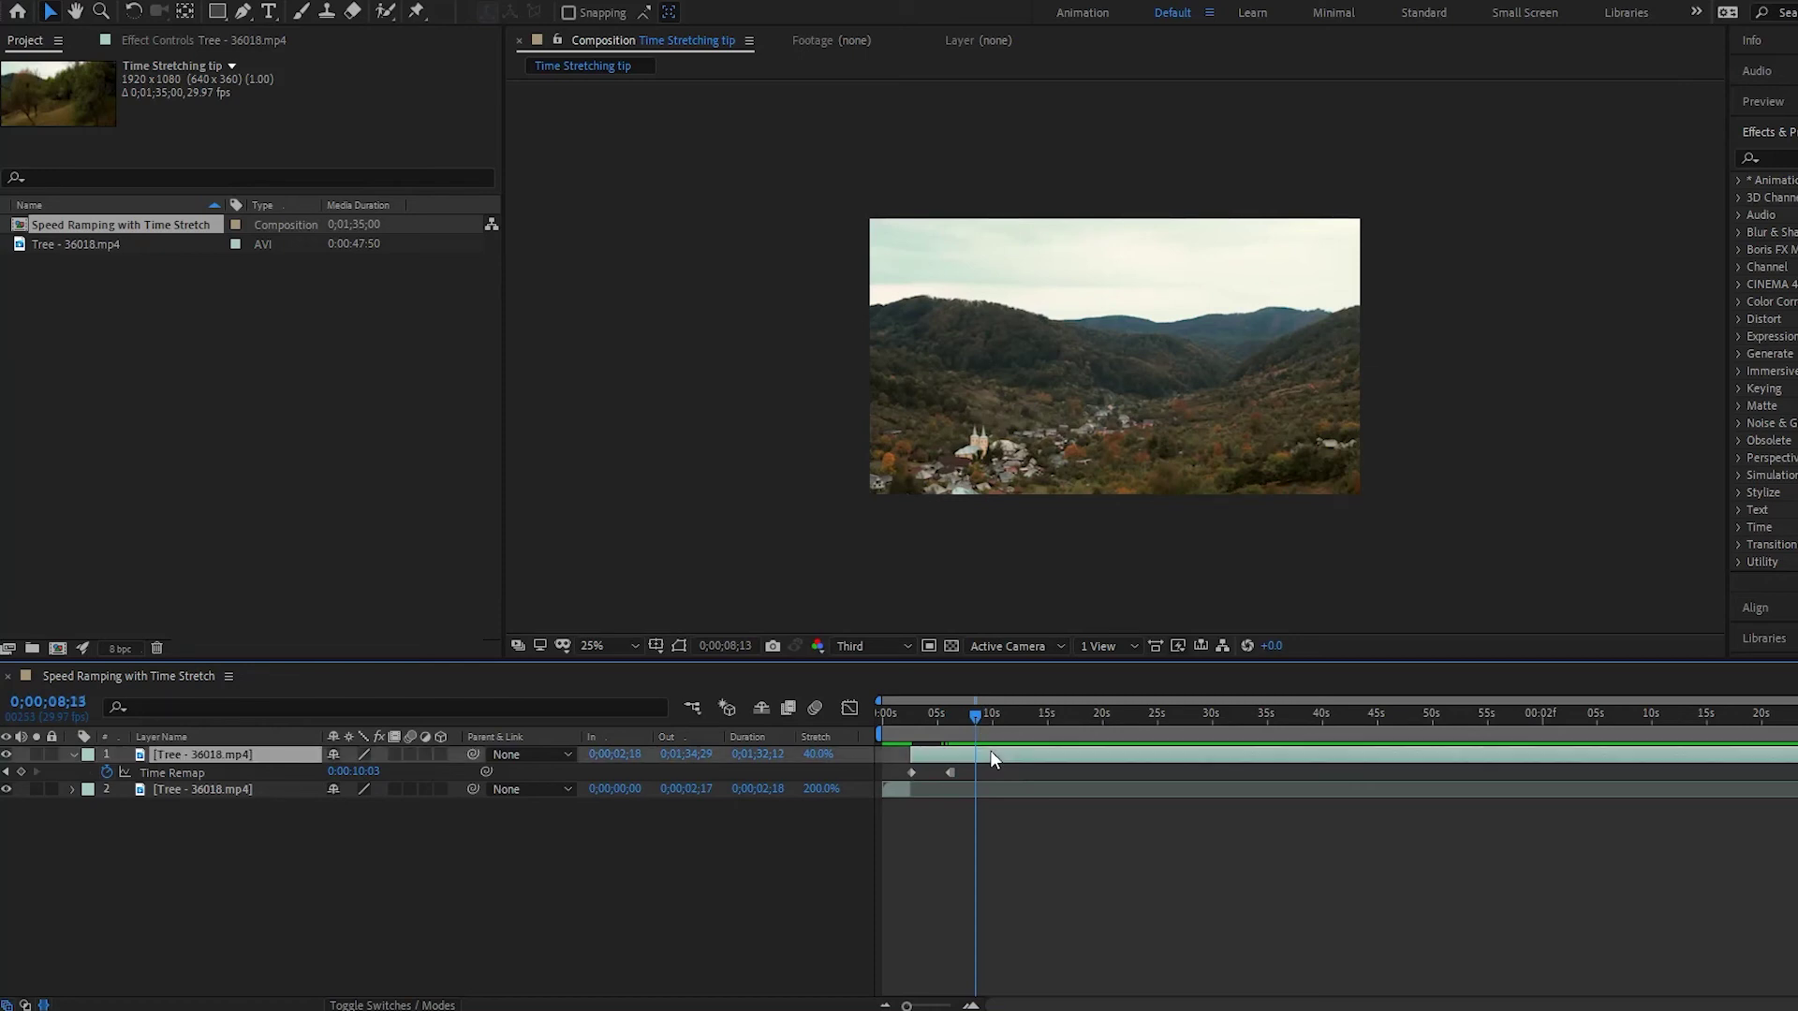
Split the frozen layer at 8;13, remove Time Remap from the later piece, and stretch it to 13%
key("ctrl+shift+d")
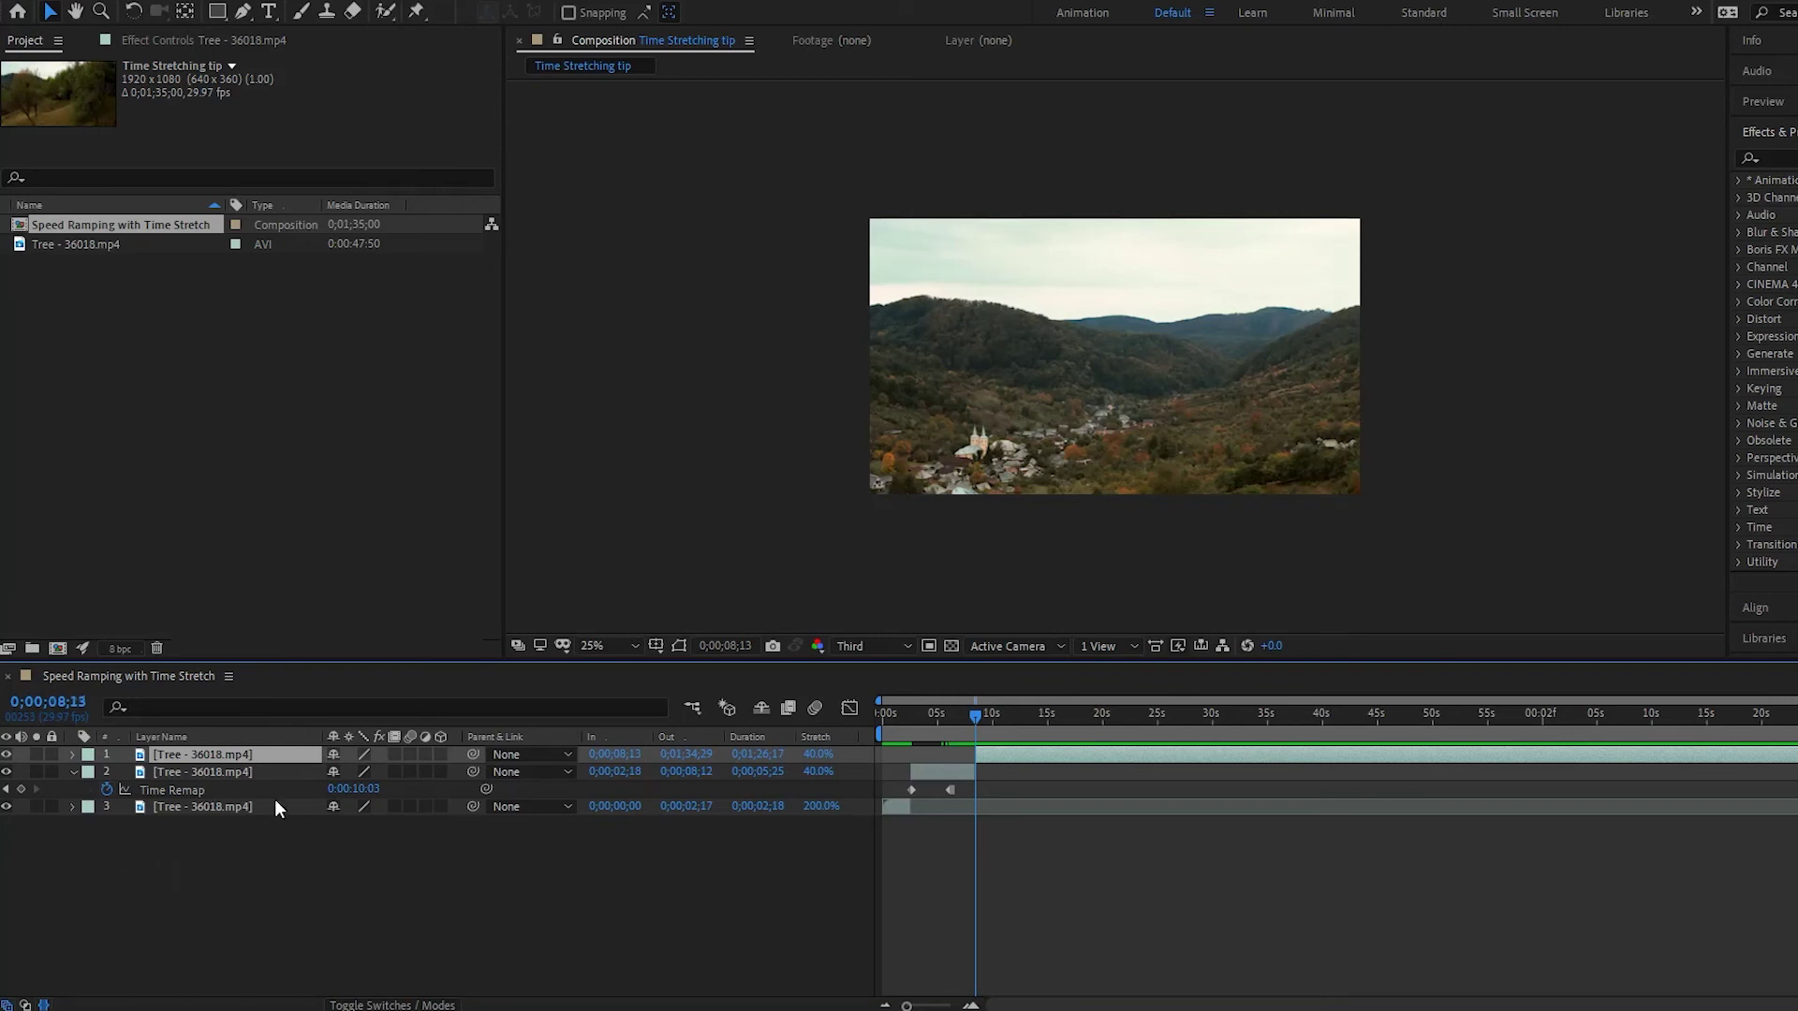
key("u")
left_click(970, 770)
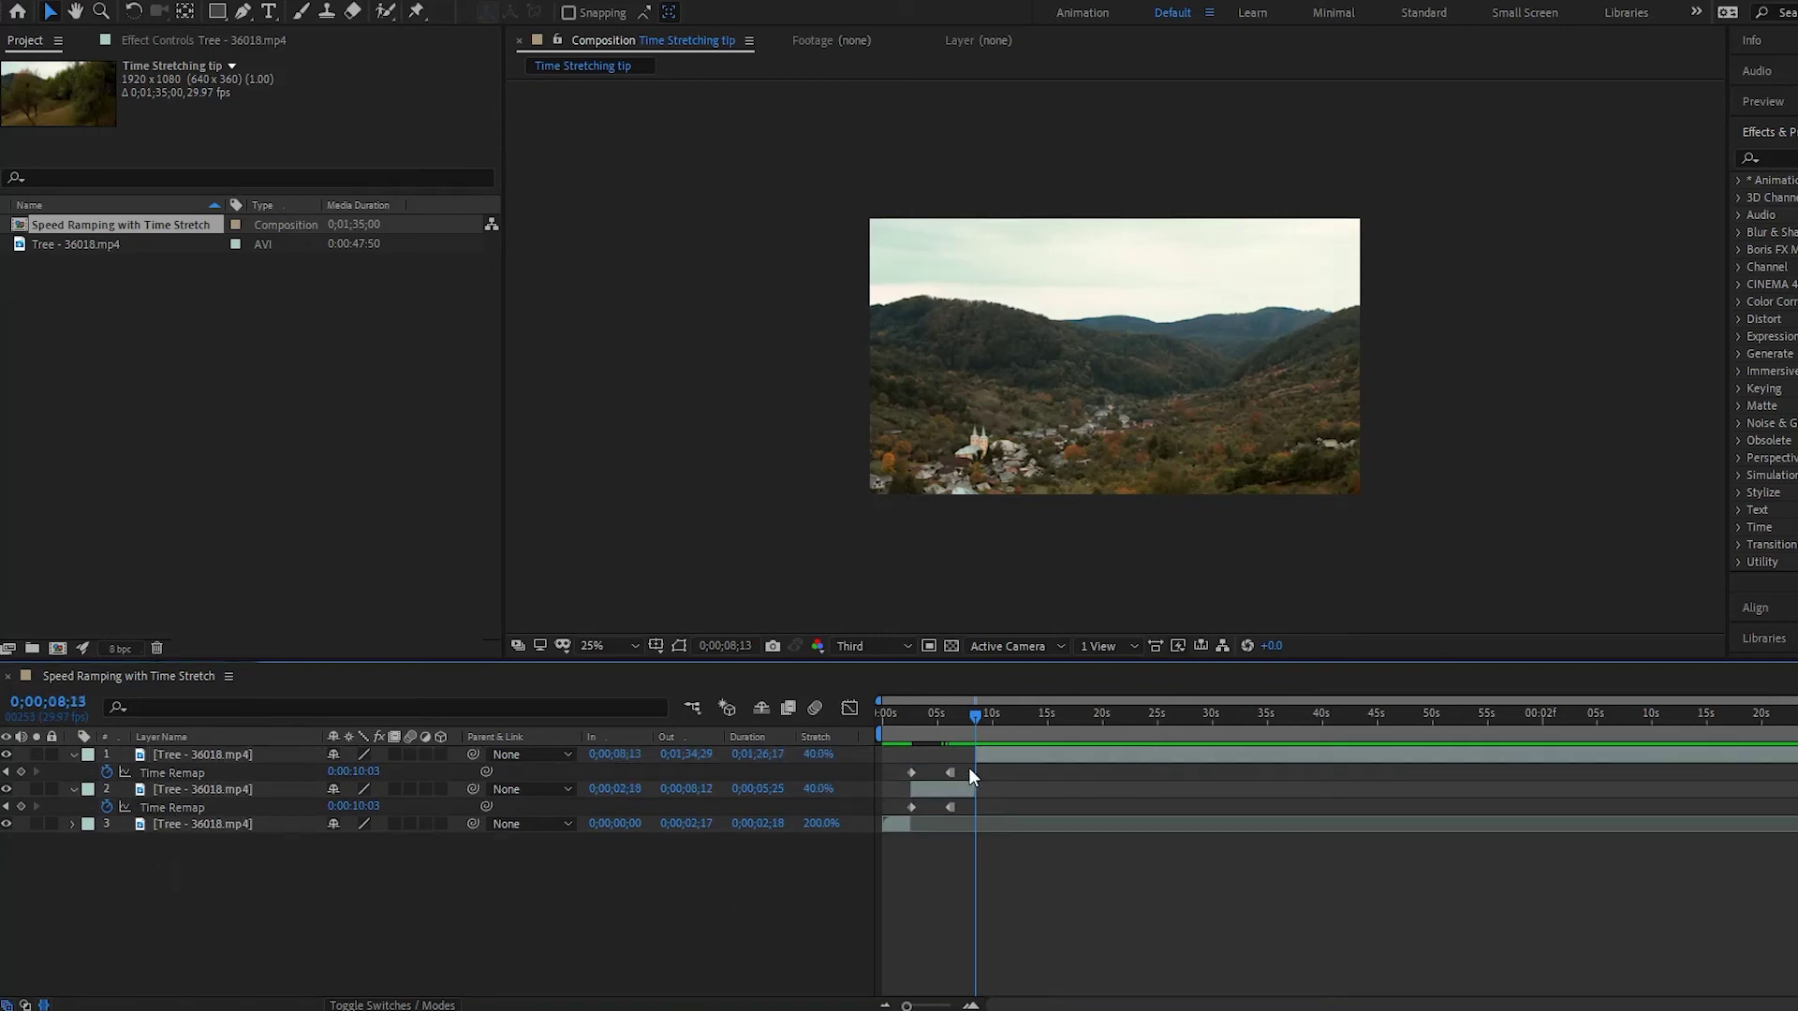
left_click(970, 770)
key("ctrl+alt+t")
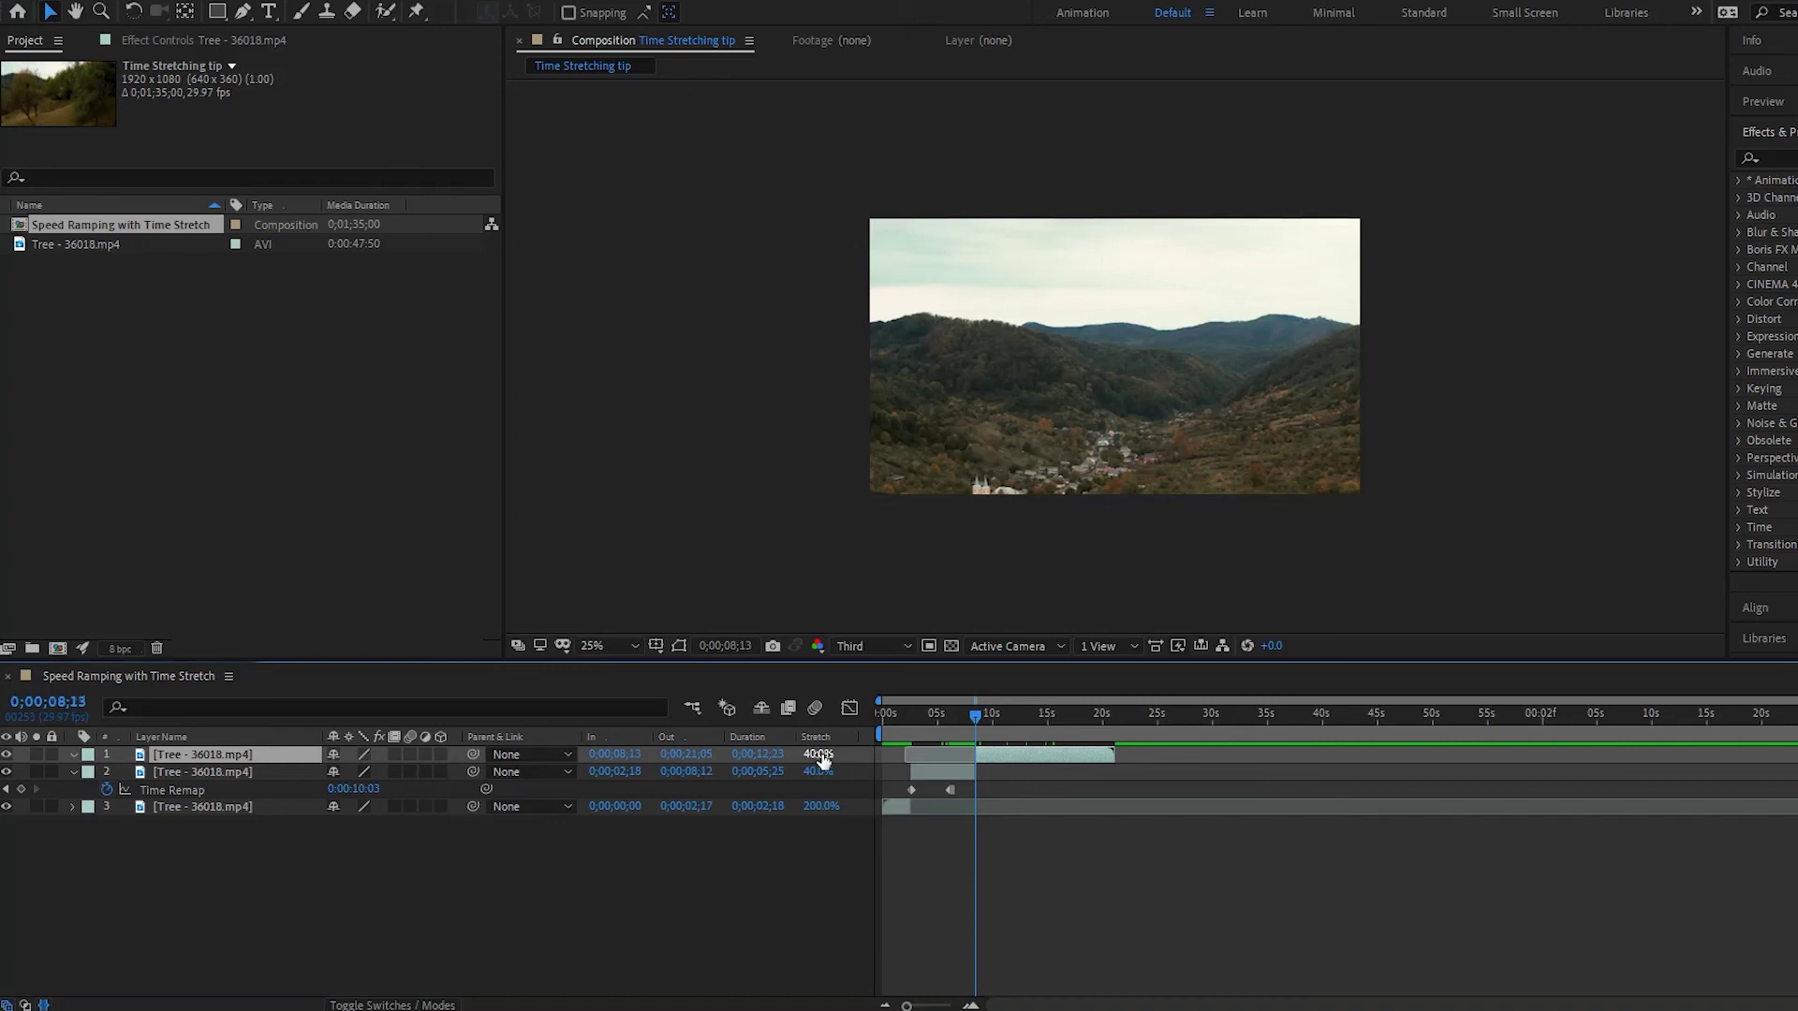
left_click_drag(822, 759, 809, 776)
left_click(1158, 941)
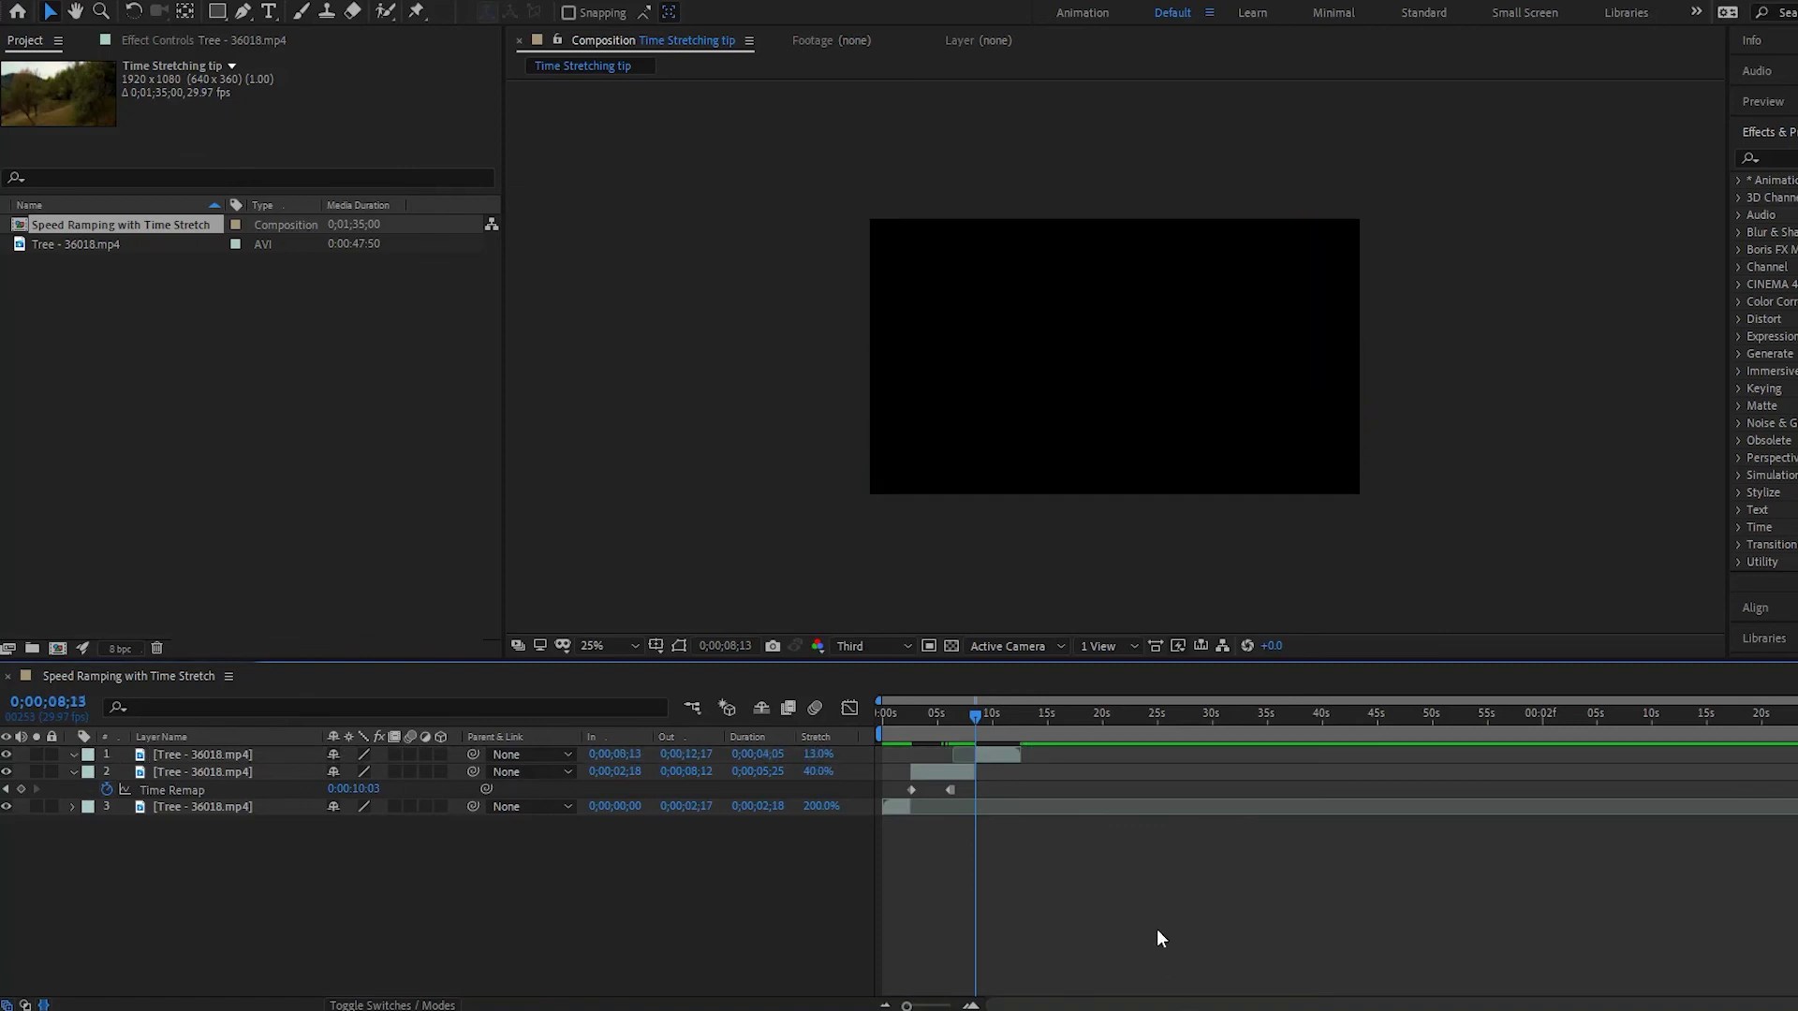
key("space")
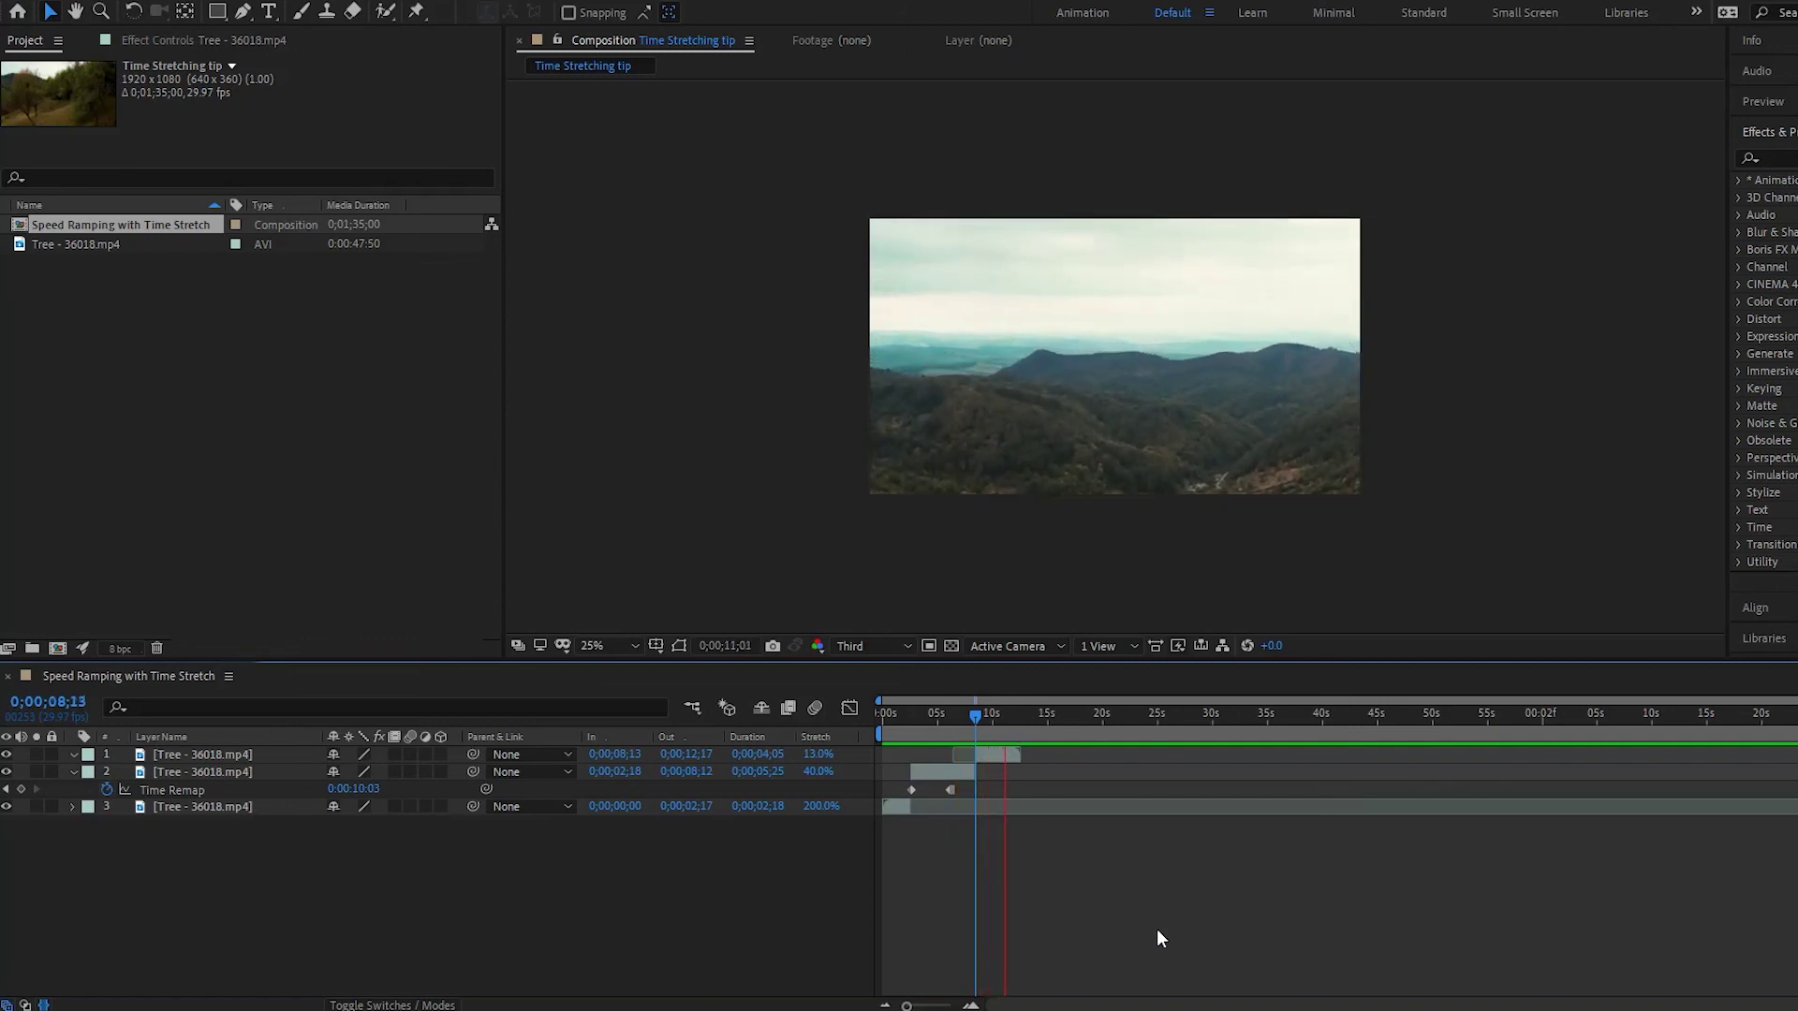
key("space")
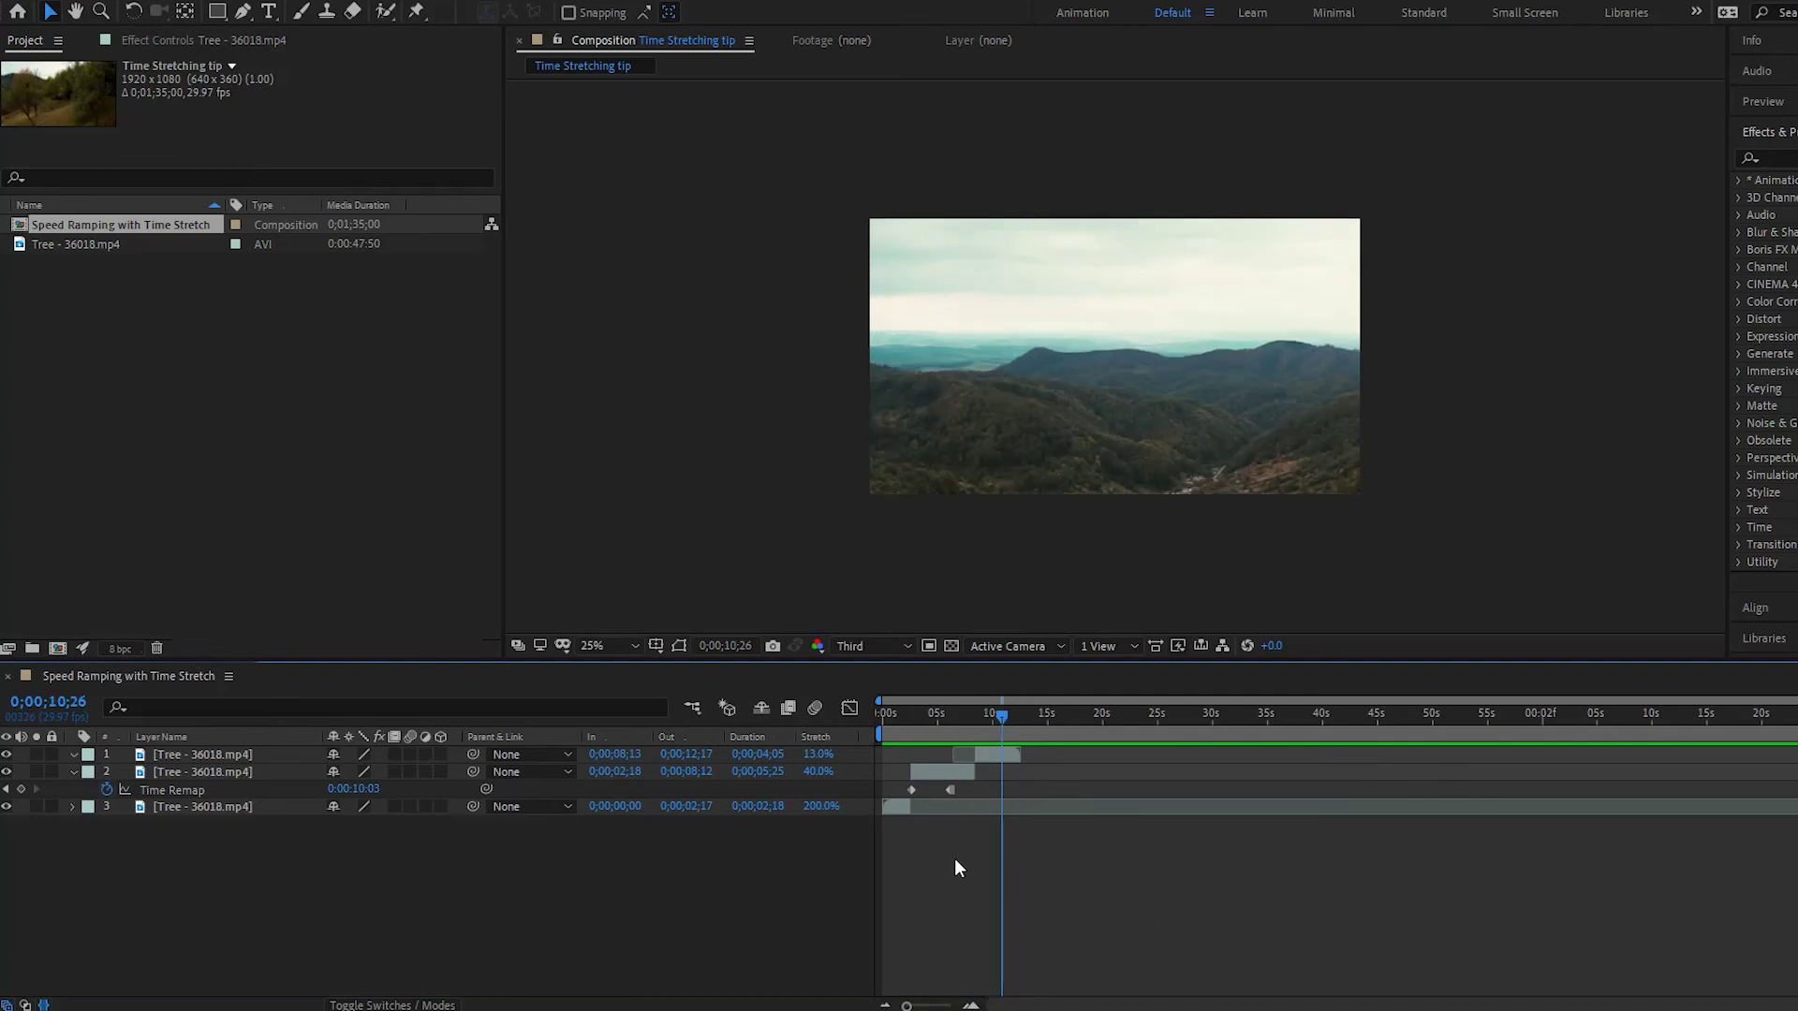